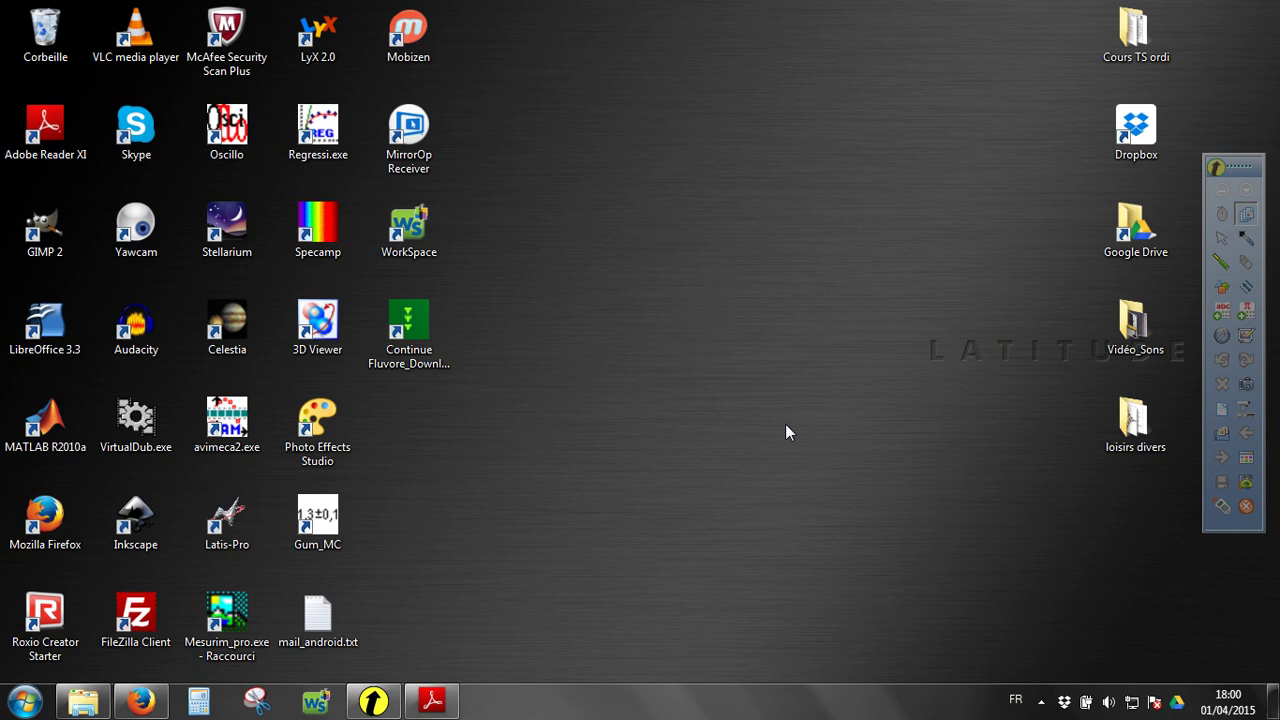
- Launch Latis-Pro, dismiss its splash screen and open the spreadsheet (Tableur)
double_click(226, 520)
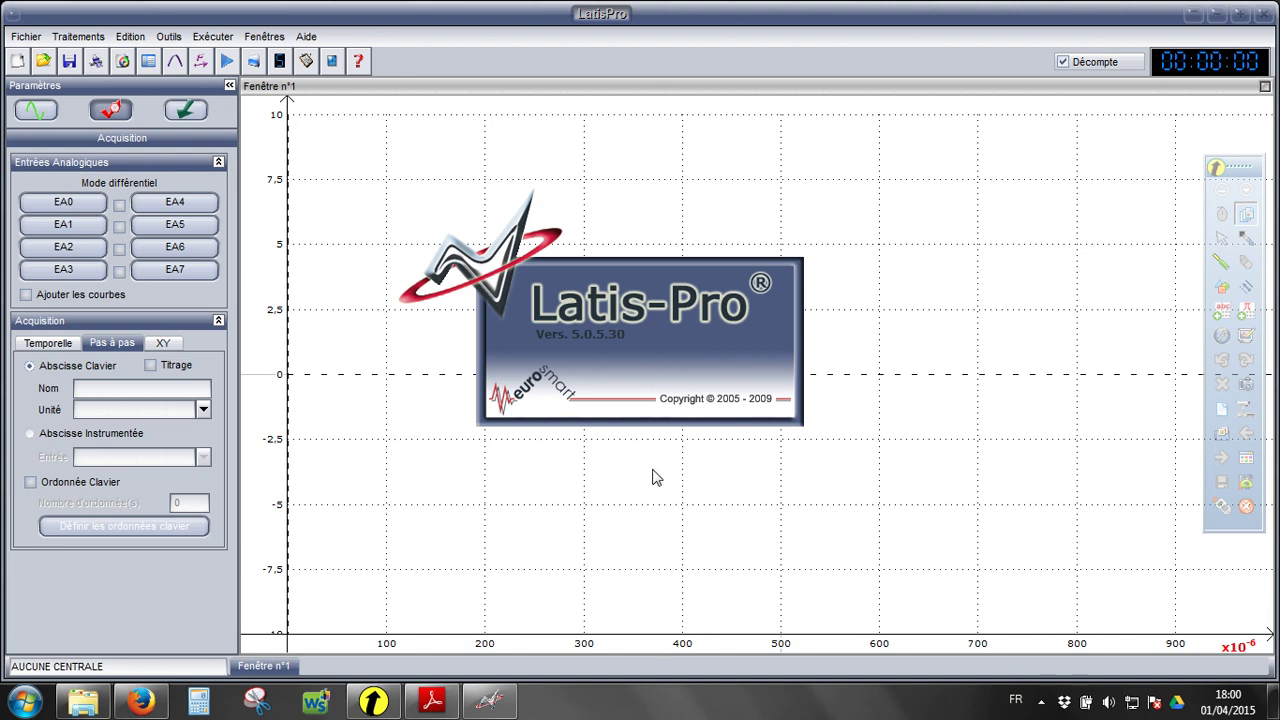
left_click(660, 390)
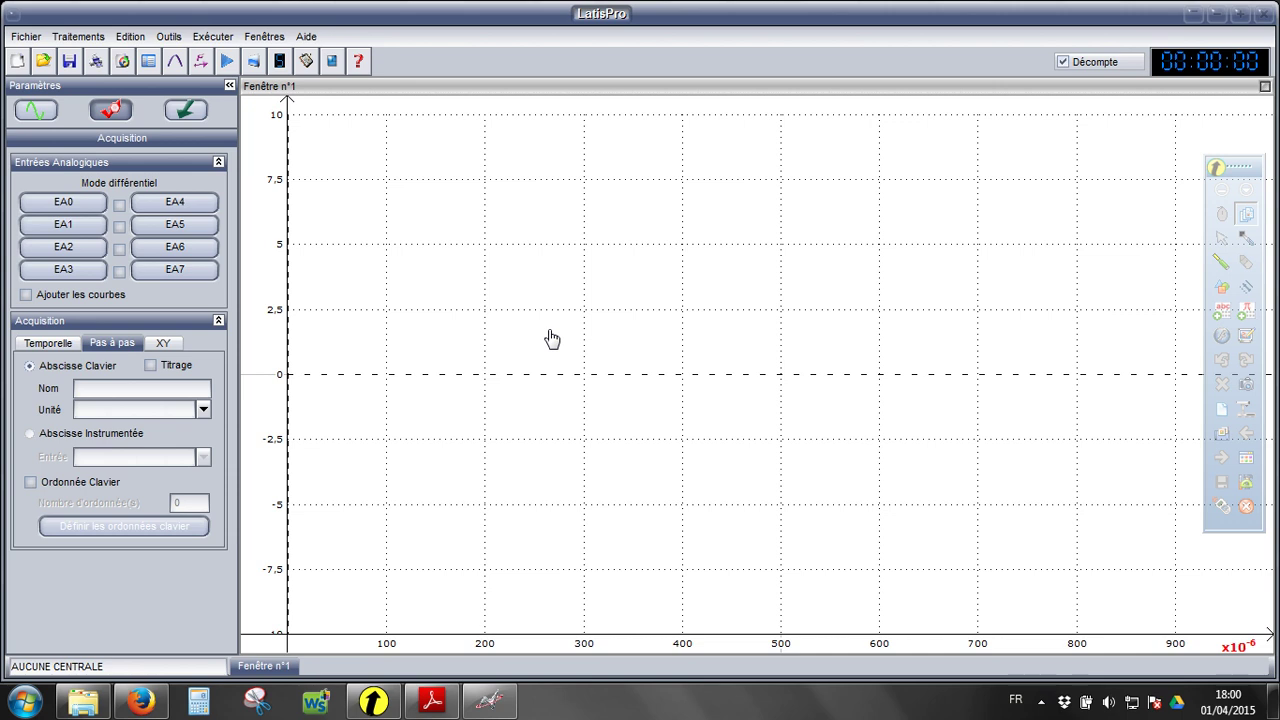
left_click(150, 62)
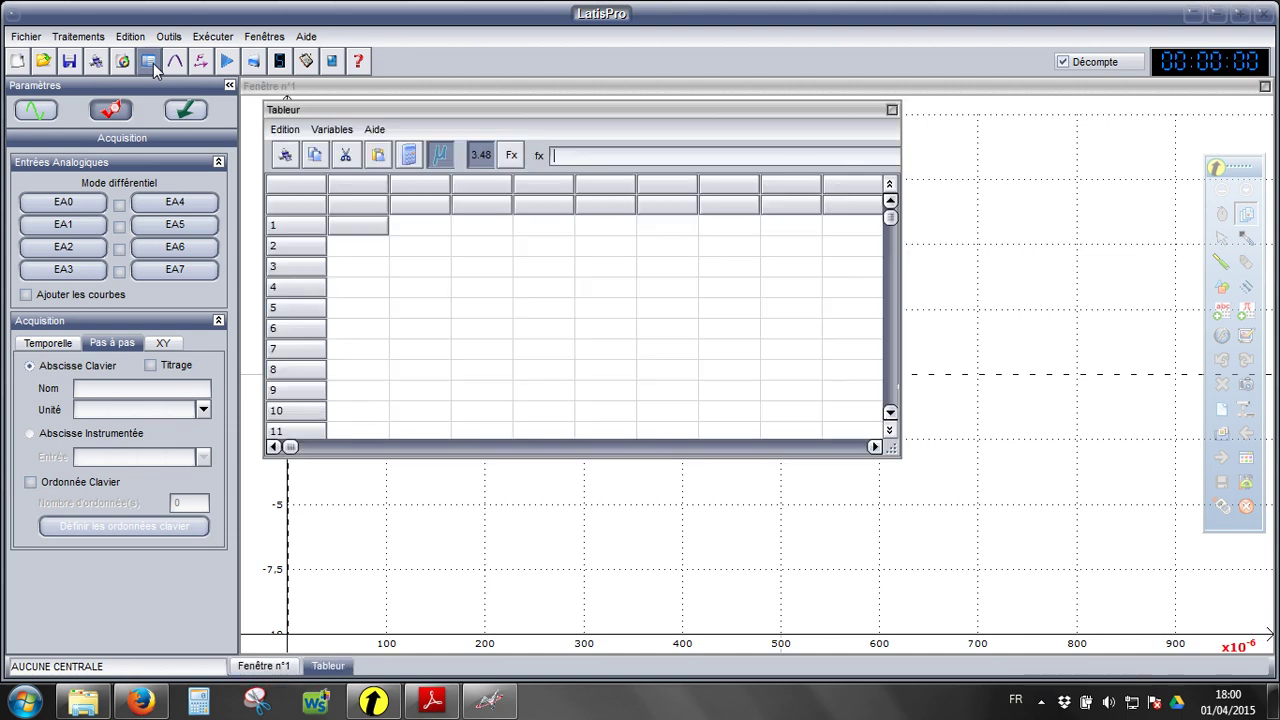
- Create a new spreadsheet variable named Concentration with the unit mol/L
left_click(338, 132)
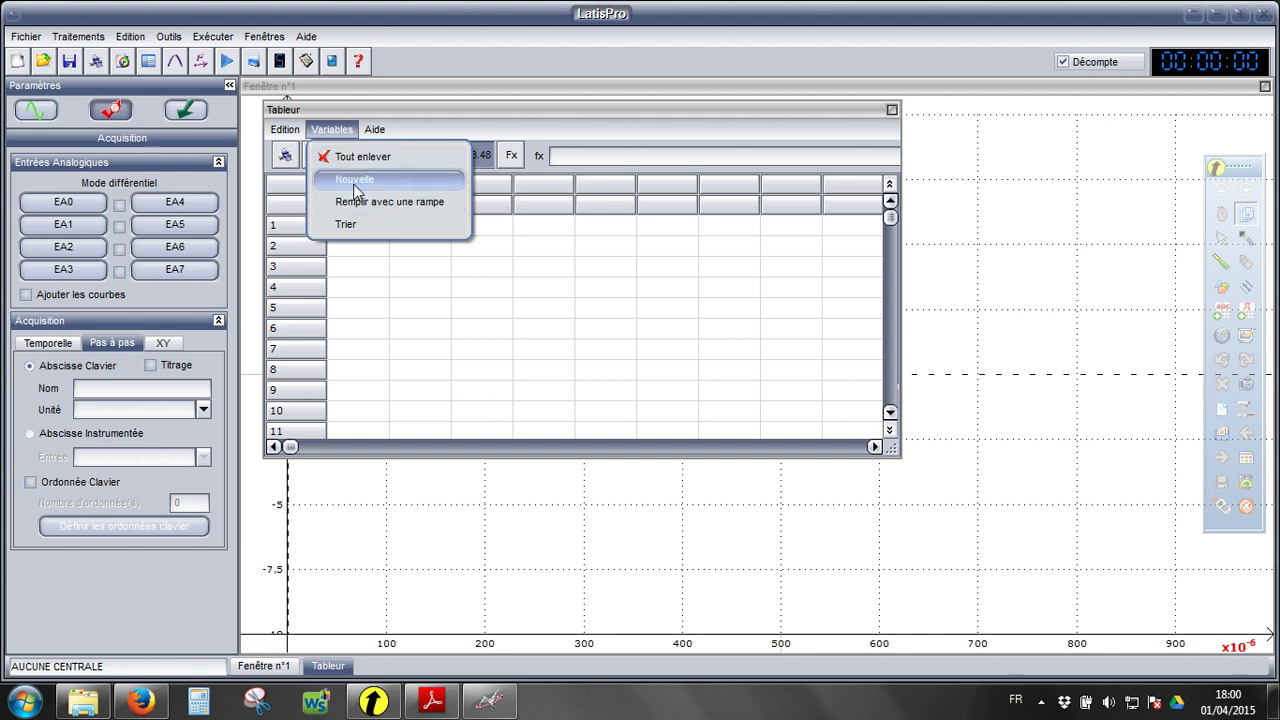
left_click(356, 180)
type("Concentration")
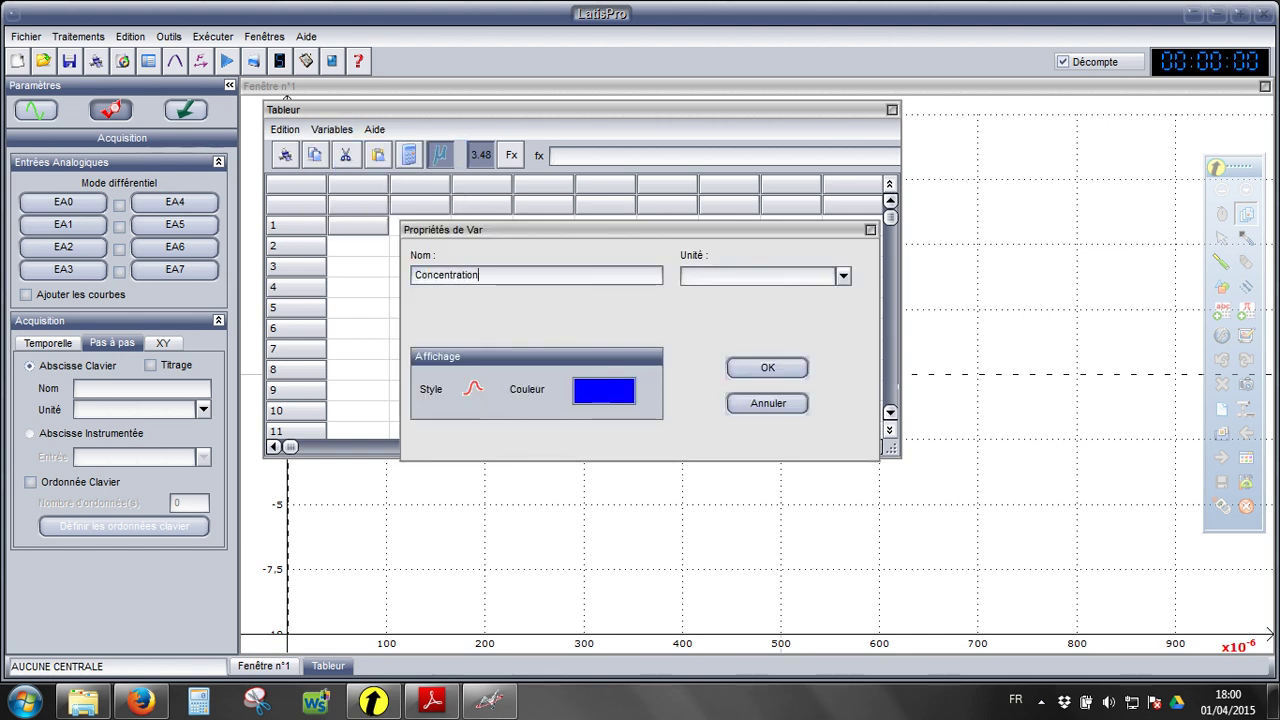
left_click(842, 284)
left_click_drag(843, 318, 846, 381)
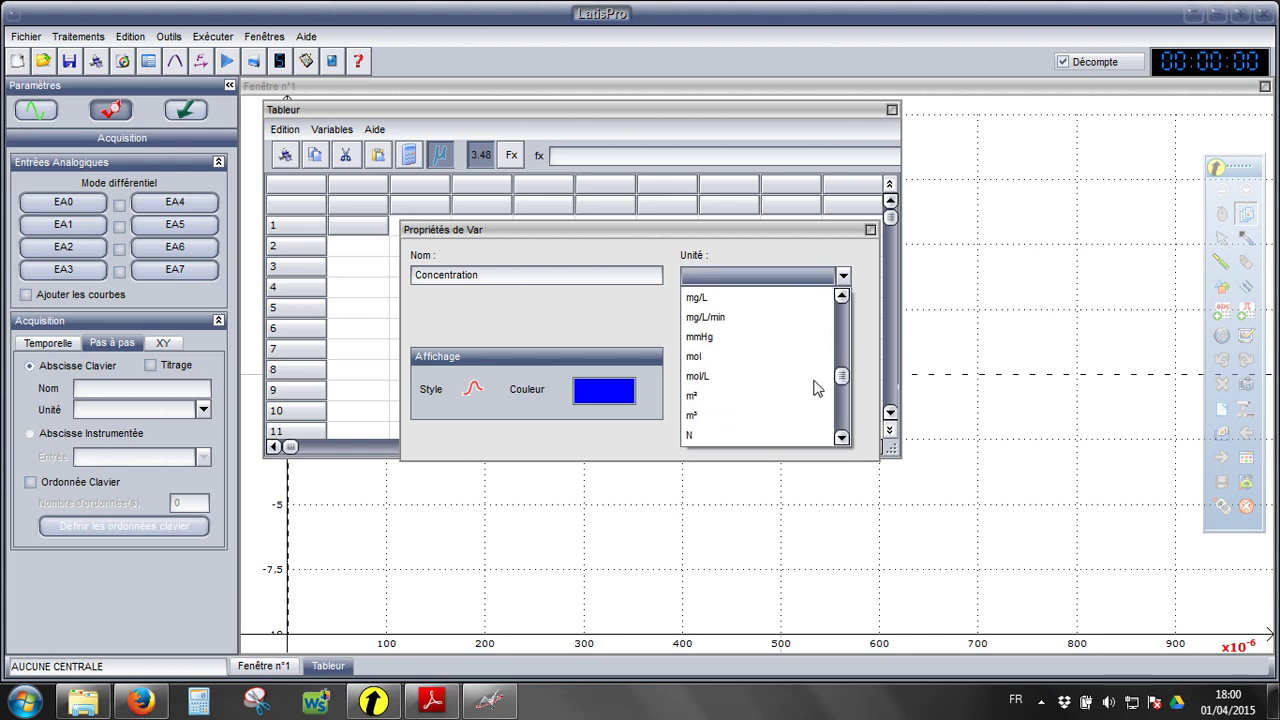
left_click(803, 372)
left_click(777, 370)
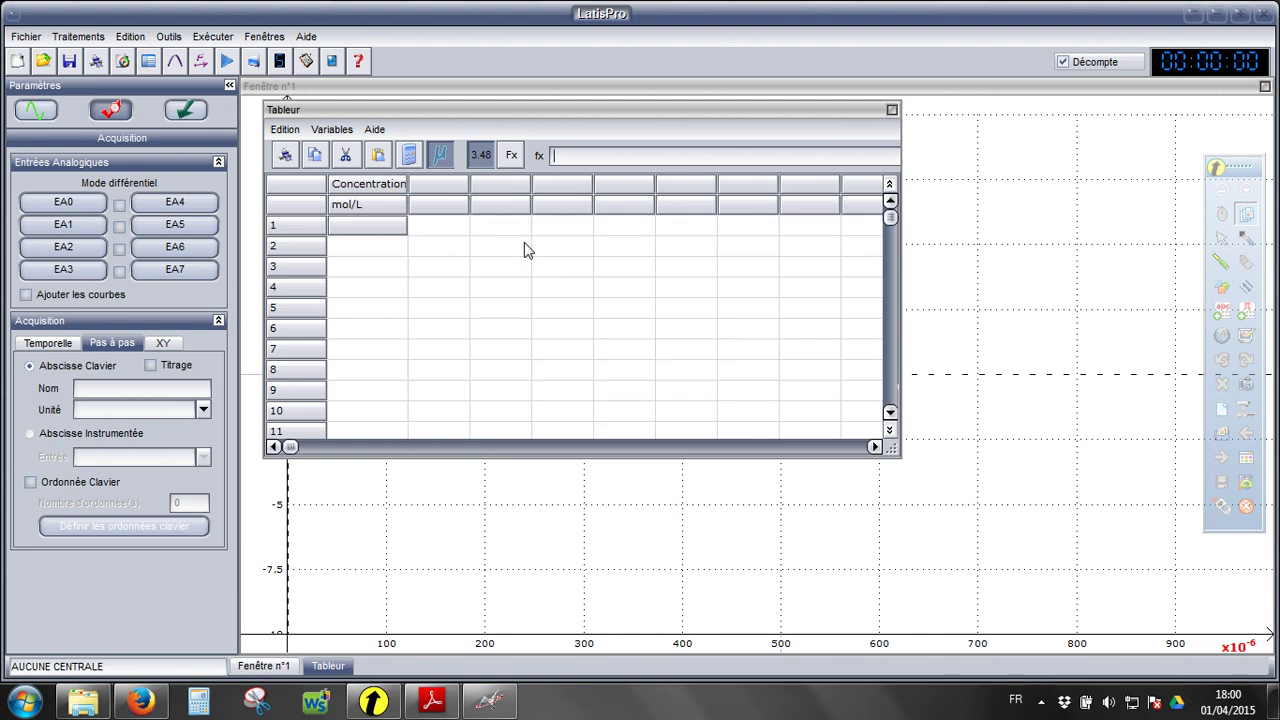
- Create a second spreadsheet variable named Absorbance, without a unit
left_click(334, 131)
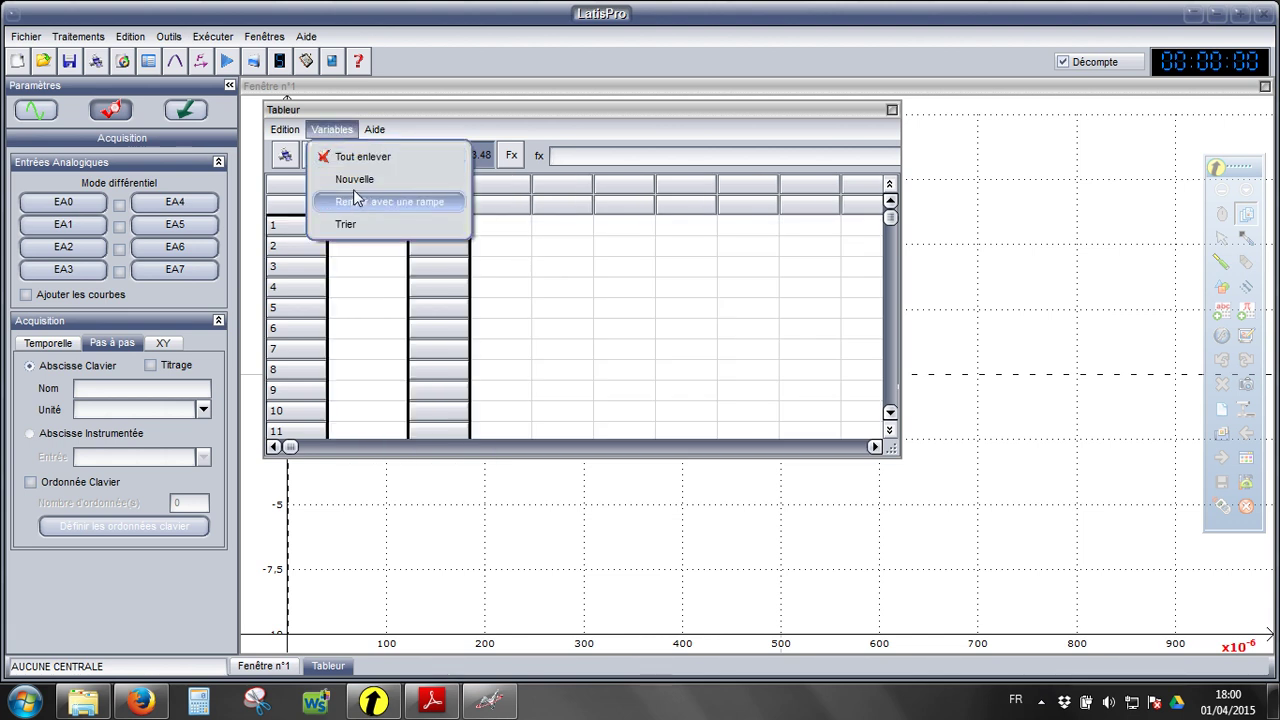
left_click(355, 182)
double_click(445, 274)
type("Absorbance")
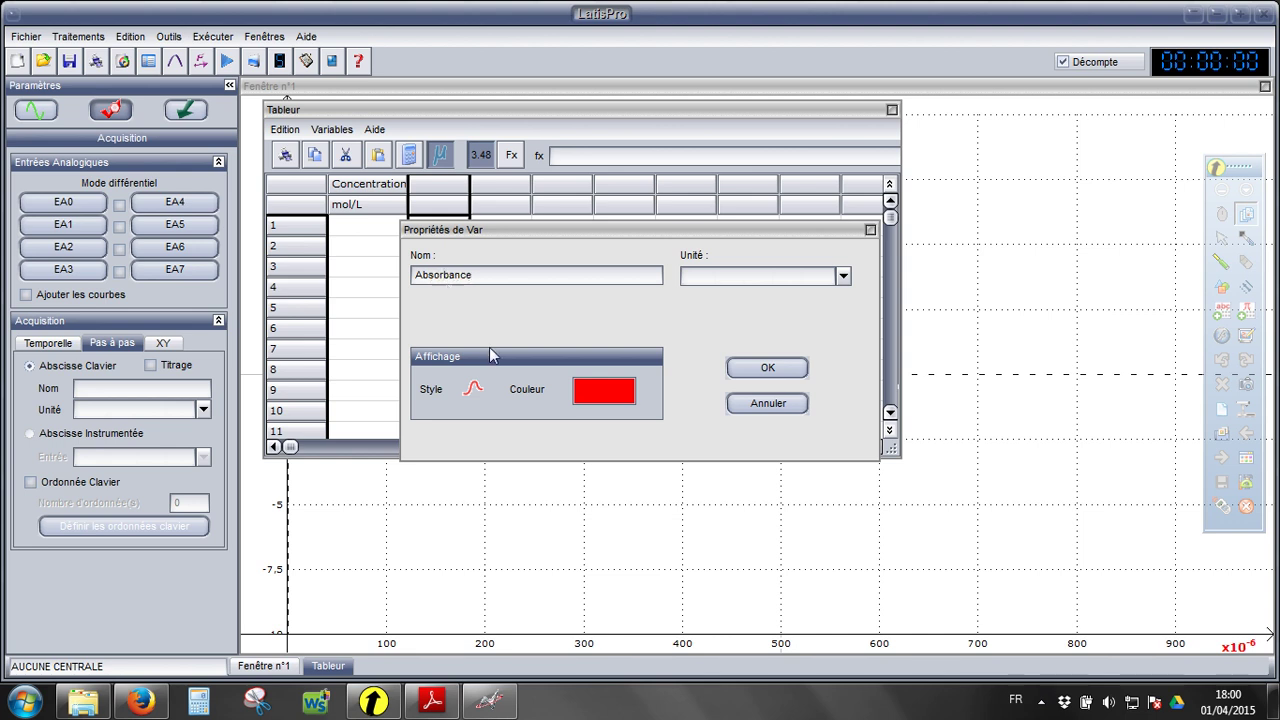
left_click(795, 369)
- Fill rows 1 to 5 of the Concentration column with 10E-6, 5E-6, 2,5E-6, 1,7E-6 and 1,3E-6
left_click(360, 237)
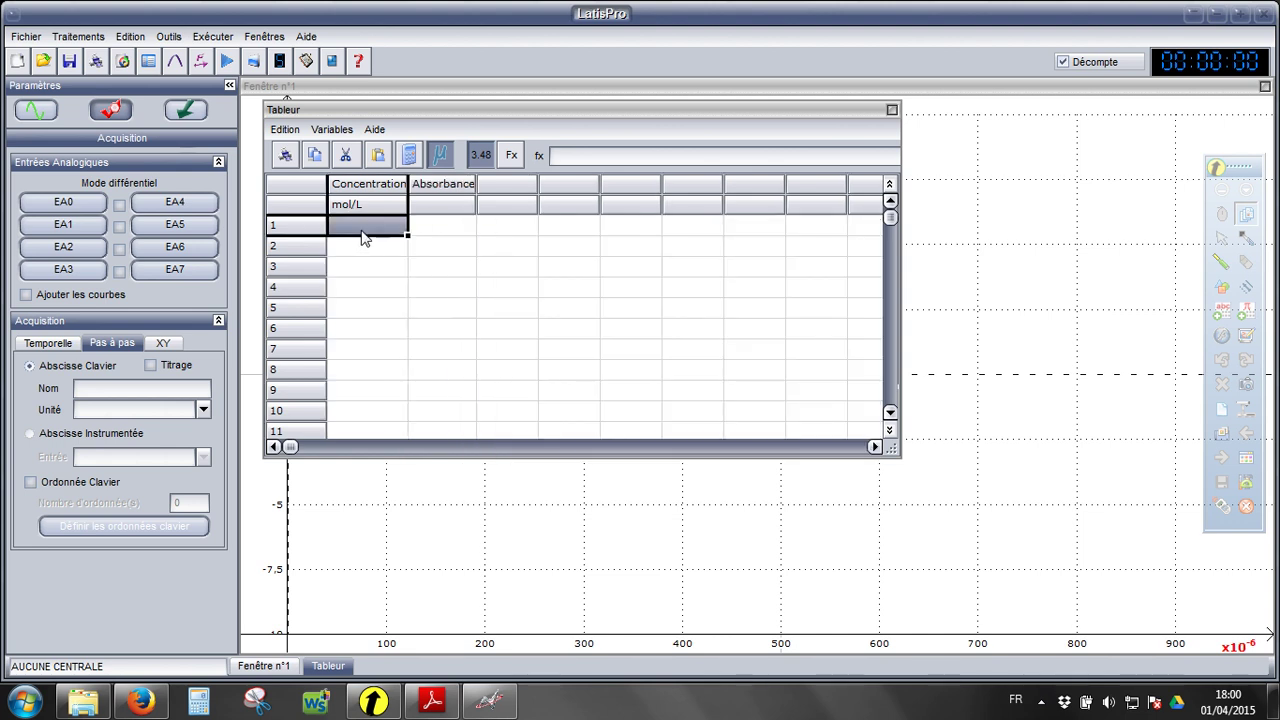
type("10E6")
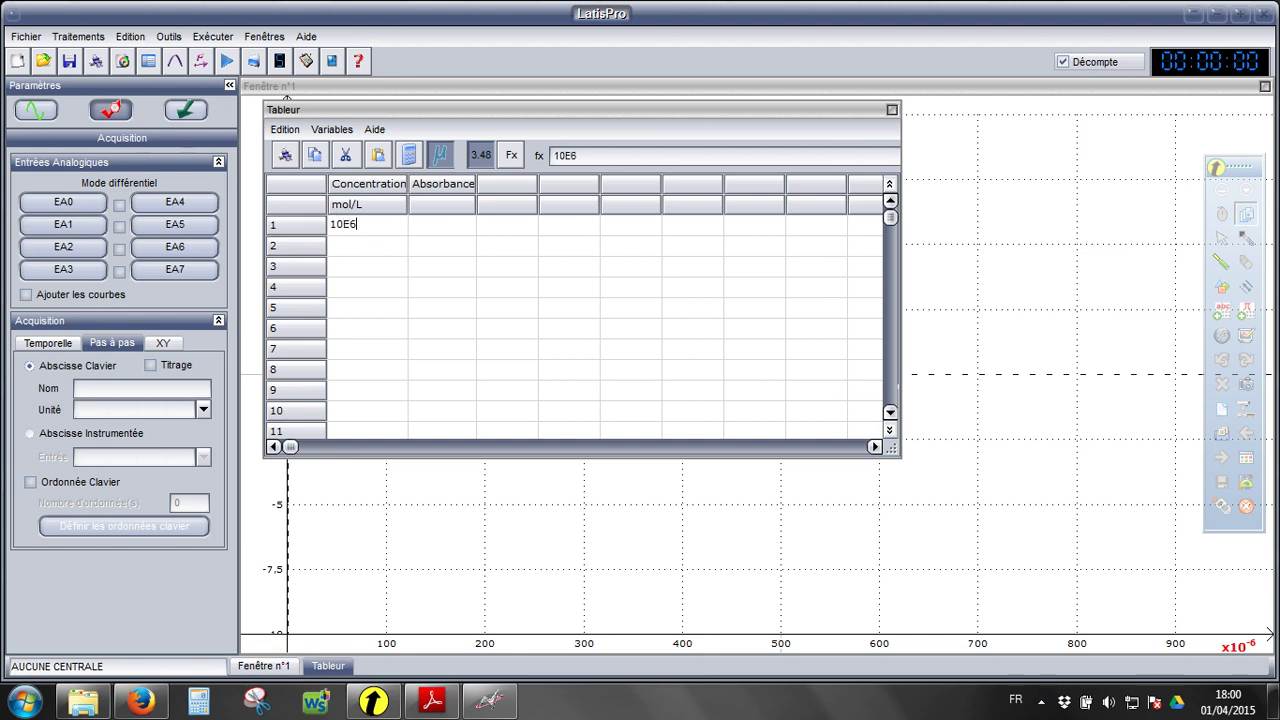
key("BackSpace")
type("-6")
key("Return")
type("5E")
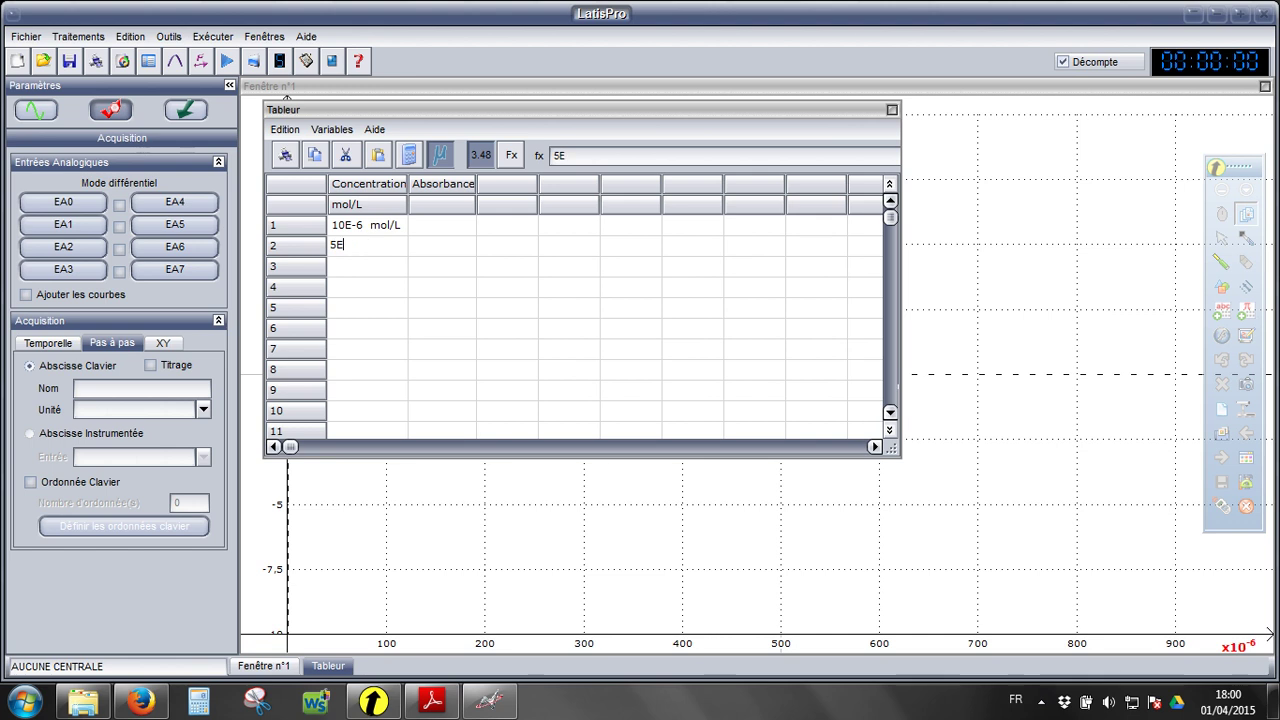
type("-6")
key("Return")
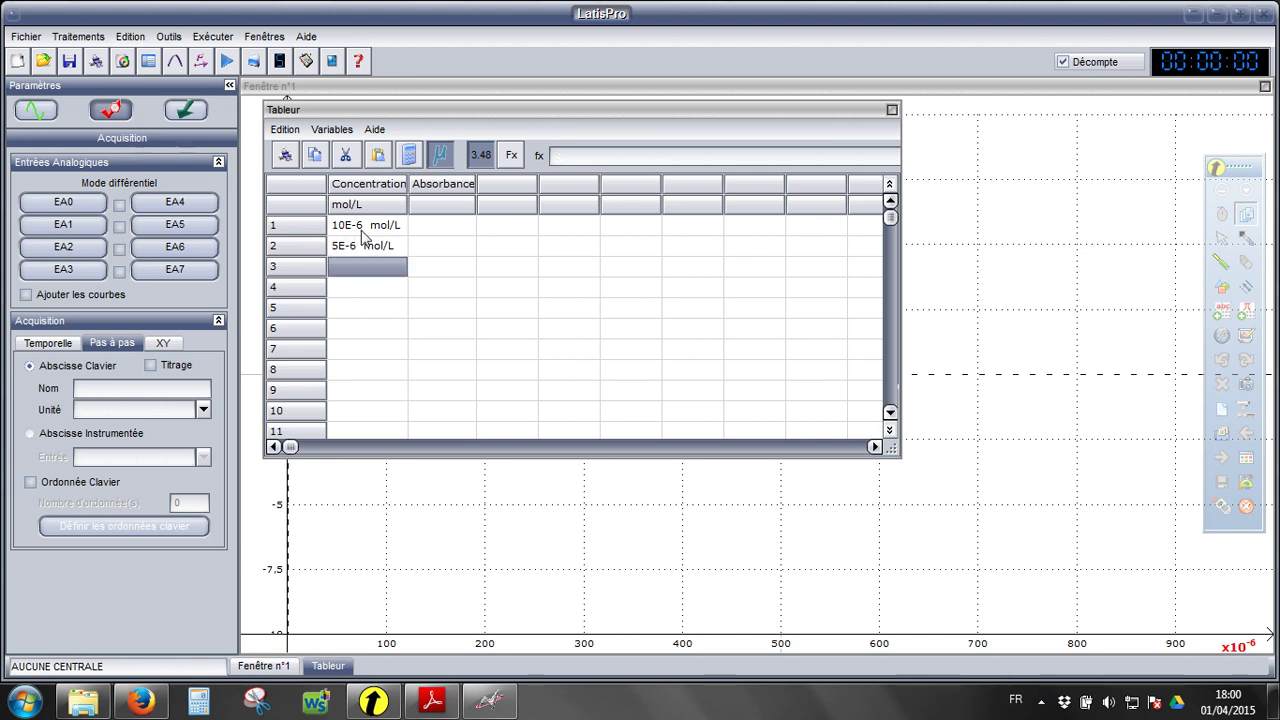
type("2,")
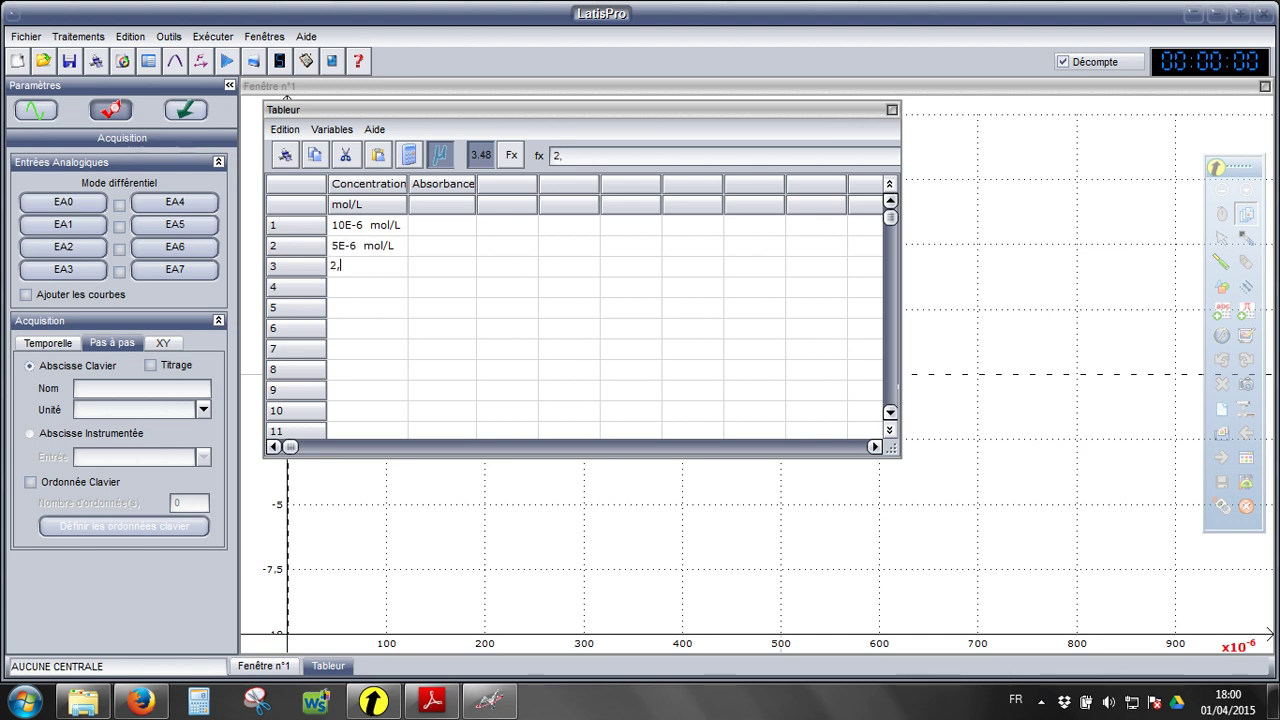
type("5E-6")
key("Return")
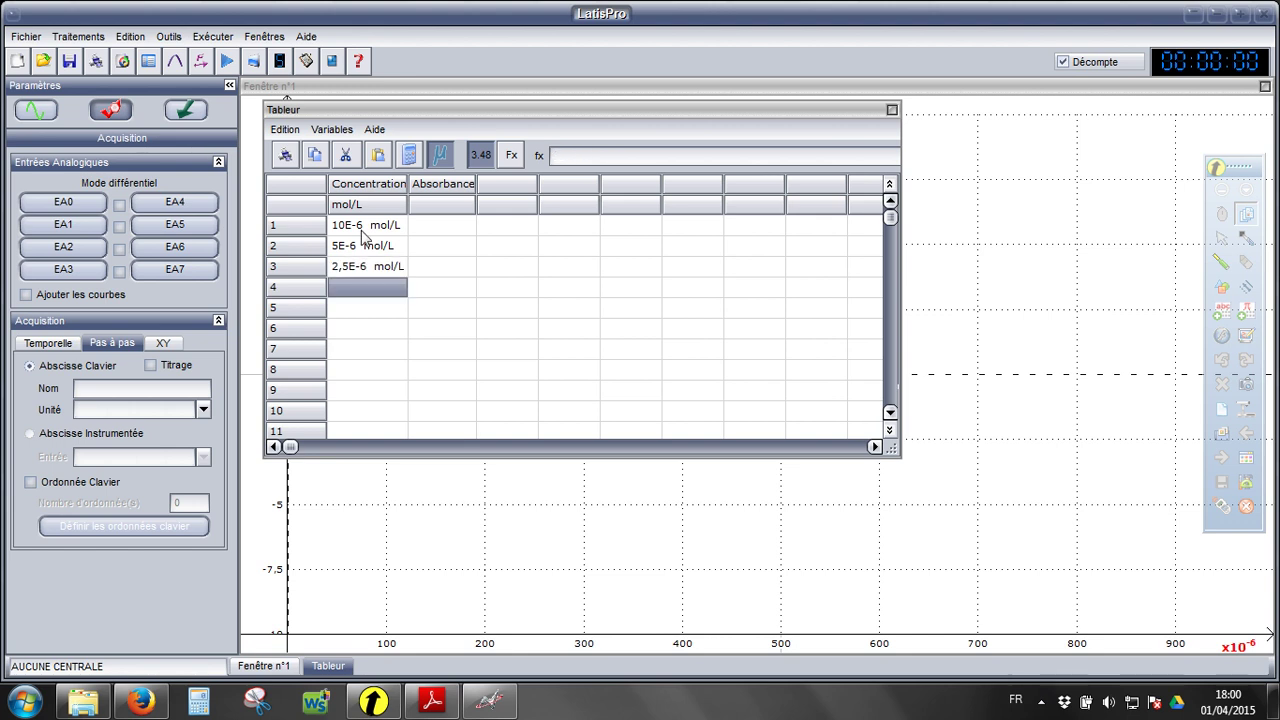
type("1,7E-6")
key("Return")
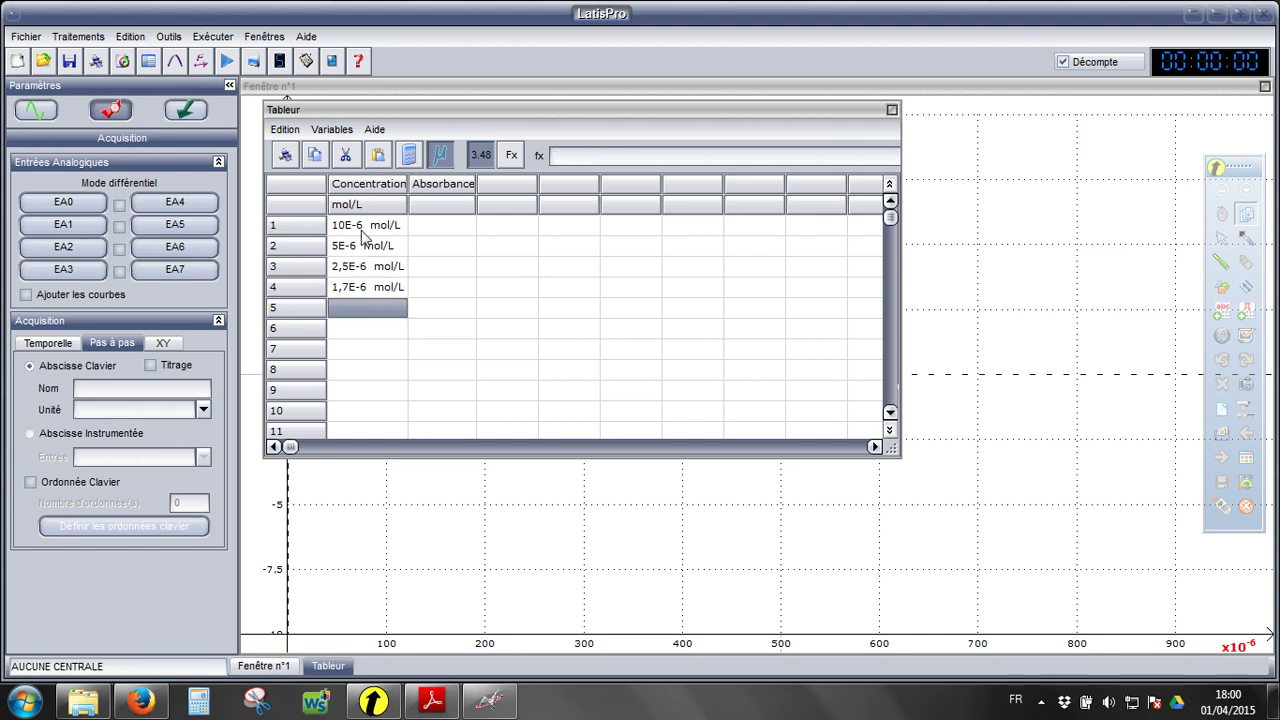
type("1?3")
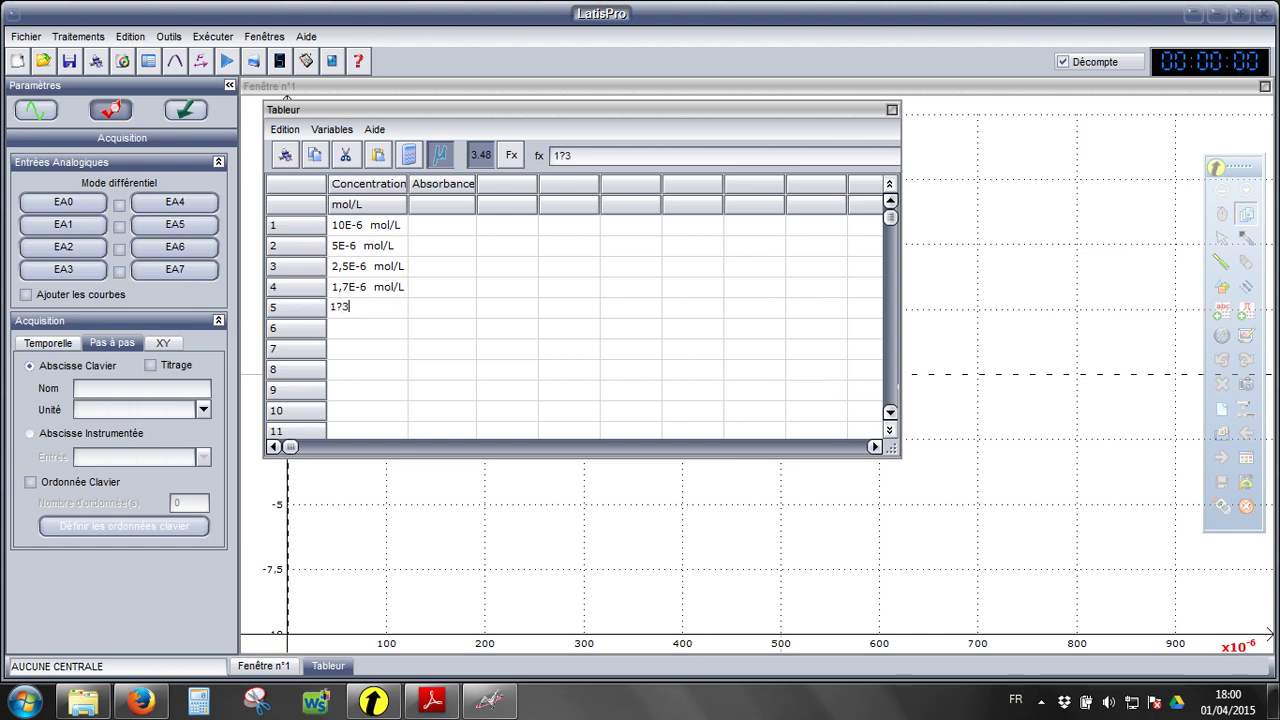
type("E-6")
key("BackSpace")
type(",")
key("Return")
- Fill rows 1 to 5 of the Absorbance column with 1,56, 0,74, 0,41, 0,28 and 0,21
left_click(472, 230)
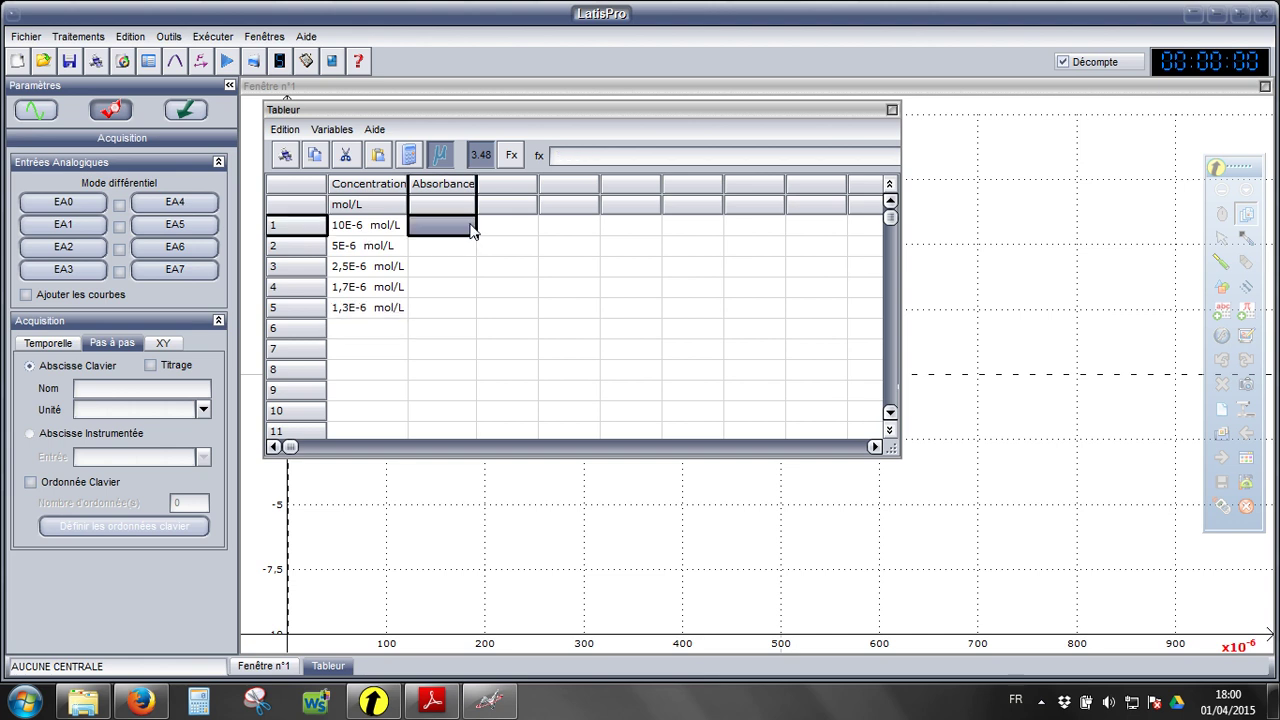
type("1,56")
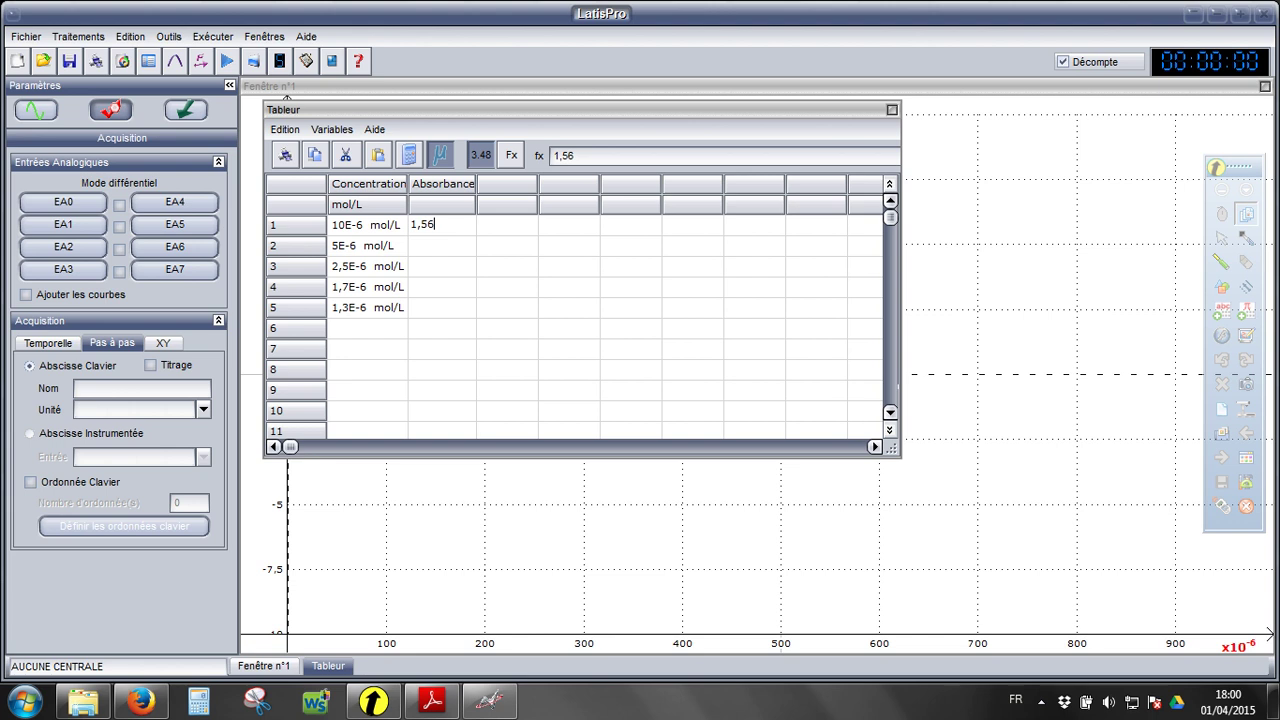
key("Return")
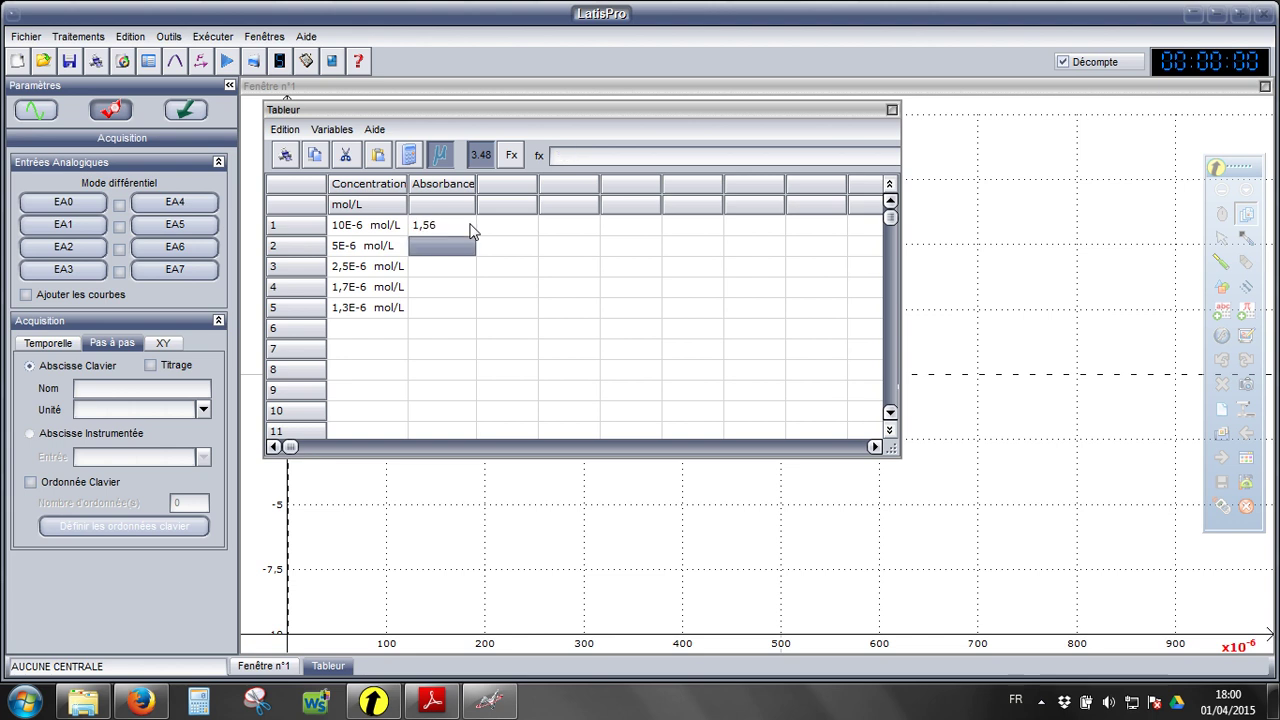
type("0,74")
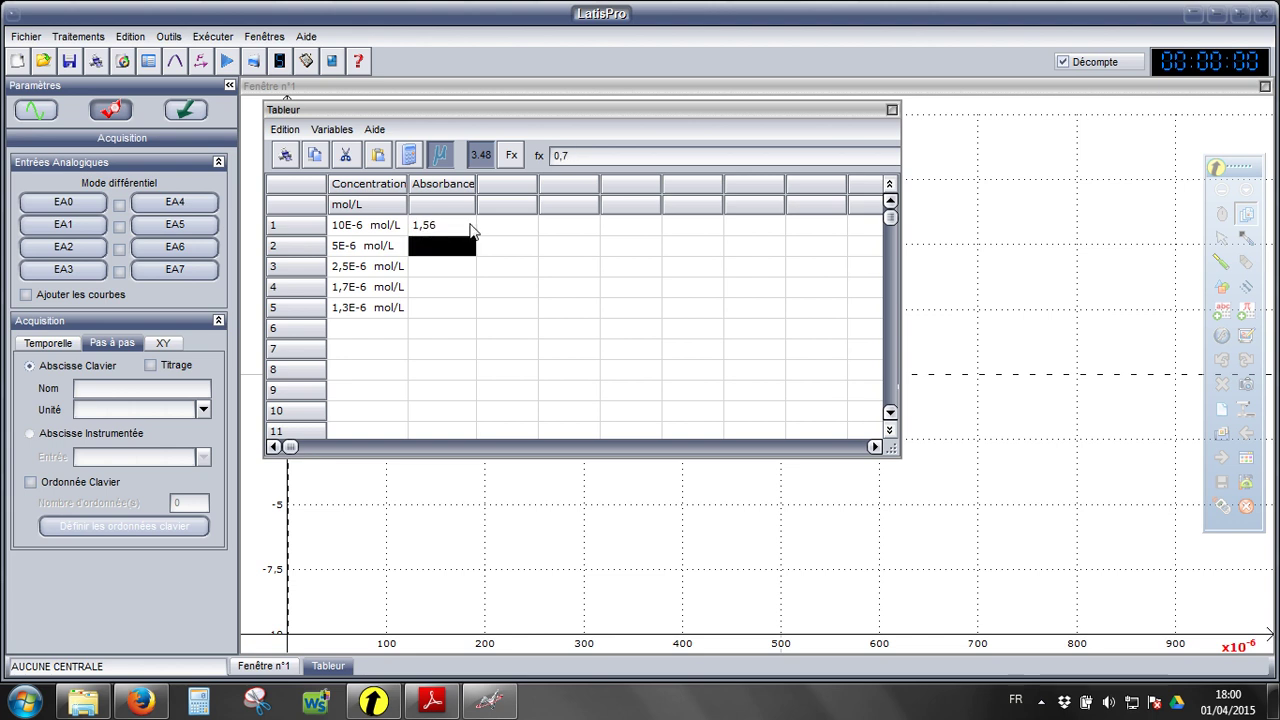
key("Return")
type("0,41")
key("Return")
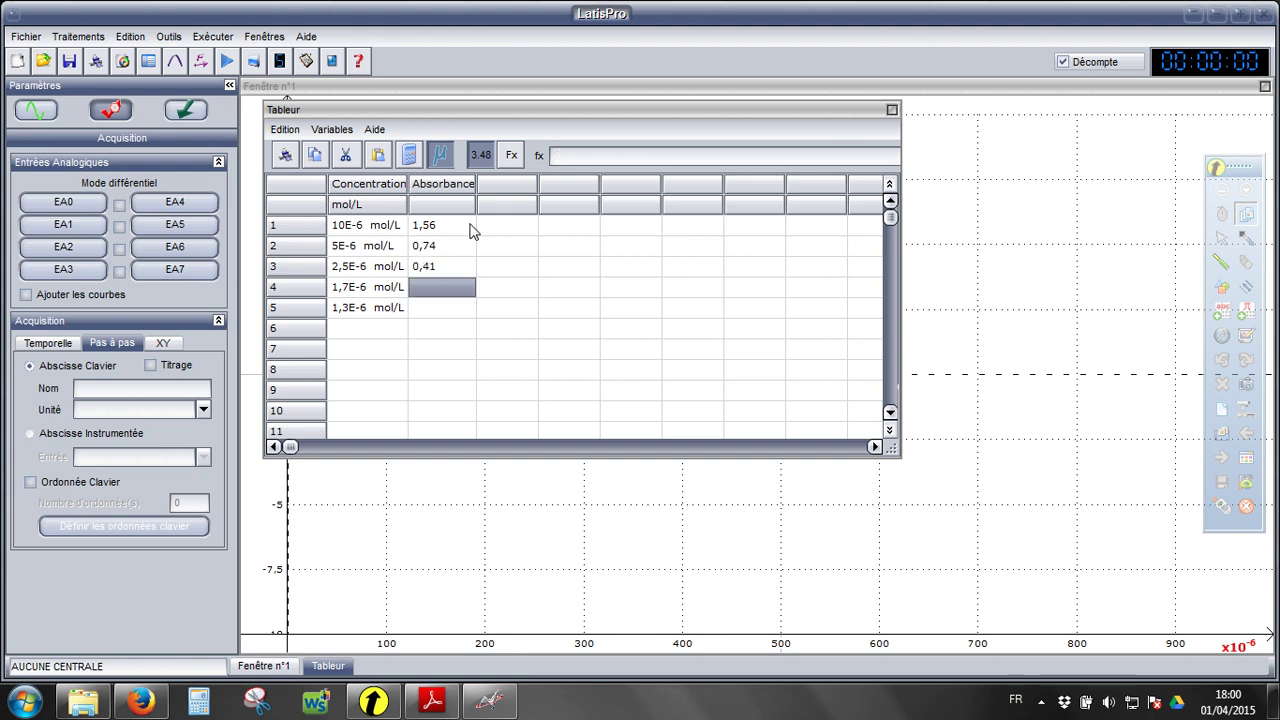
type("0,28")
key("Return")
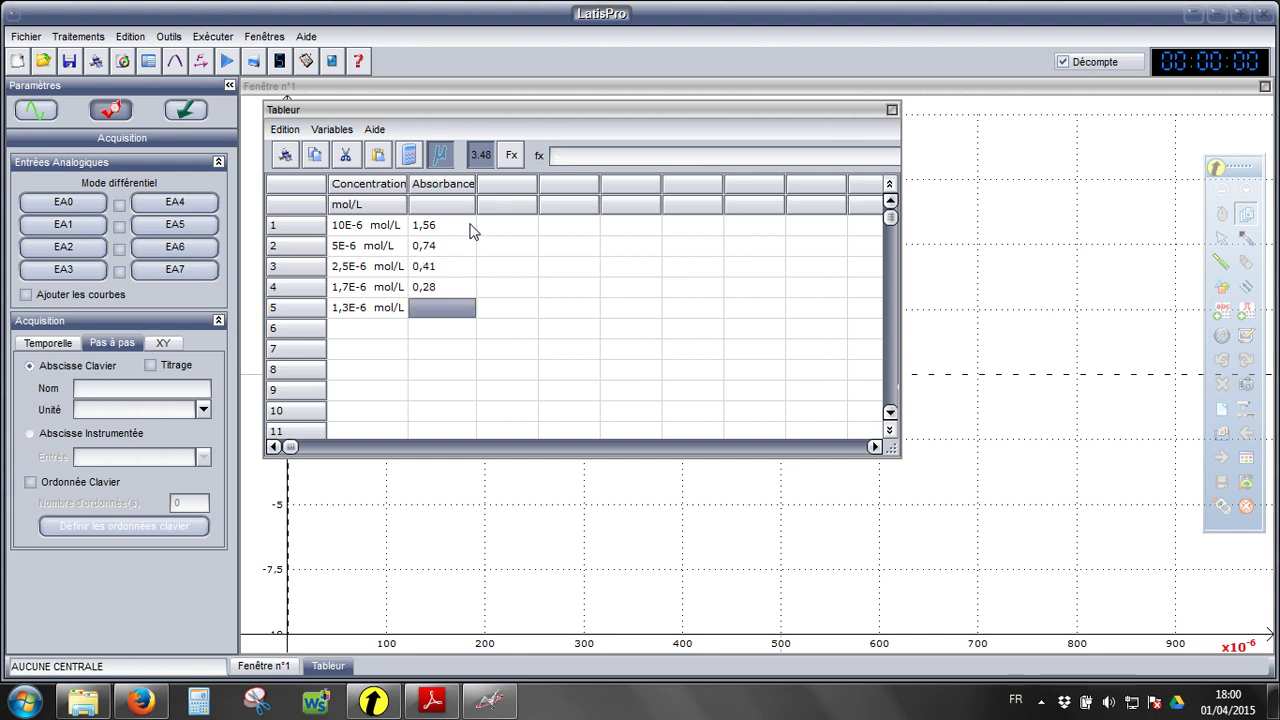
type("0,21")
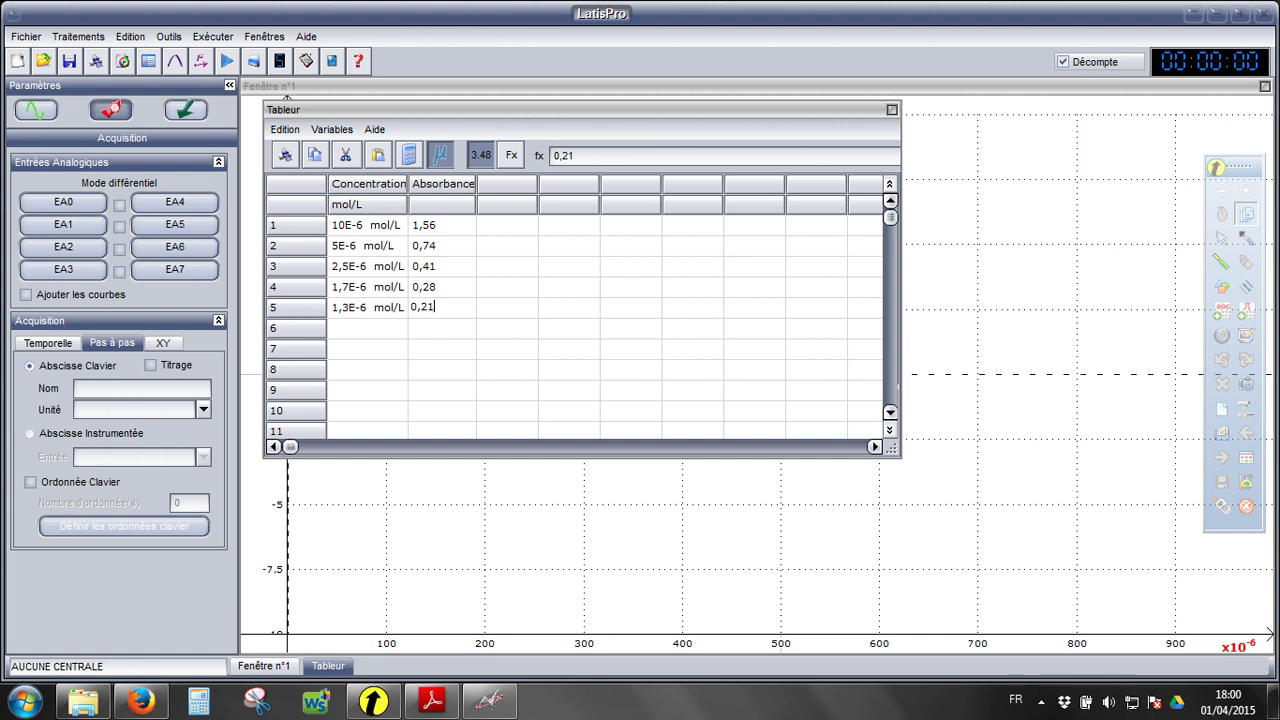
key("Return")
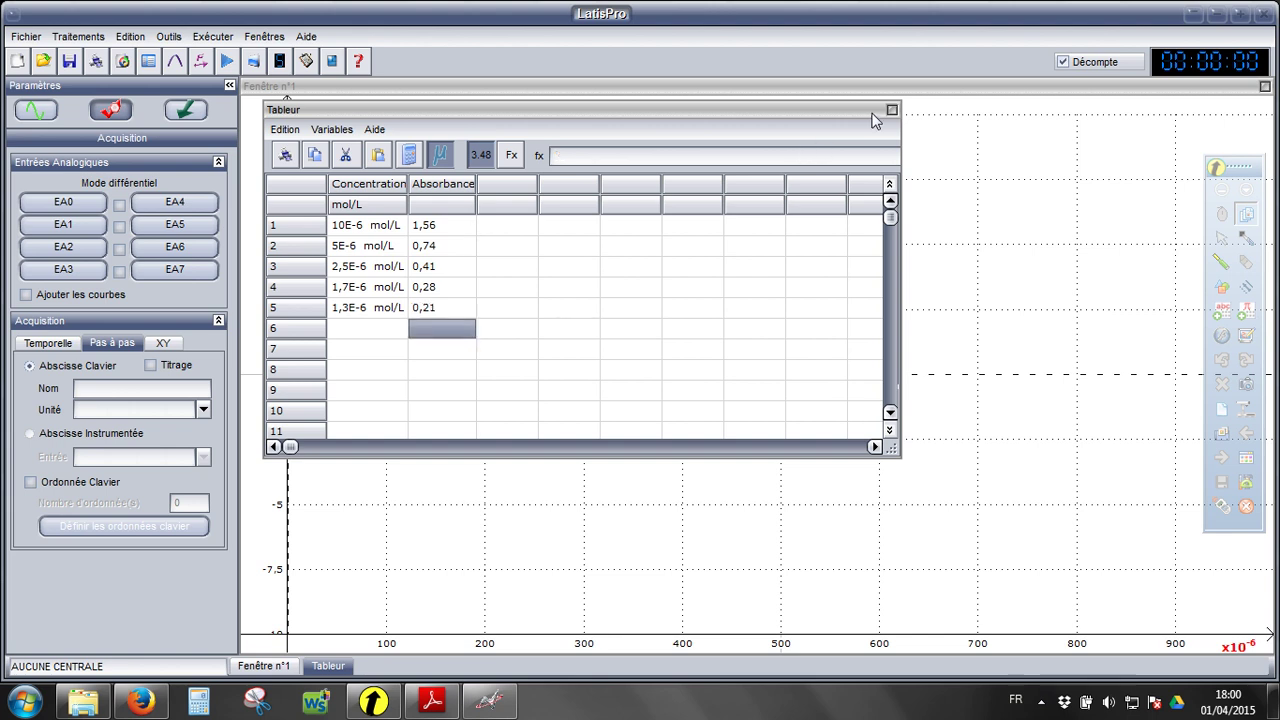
- Close the spreadsheet to return to the graph window
left_click(890, 110)
left_click(891, 112)
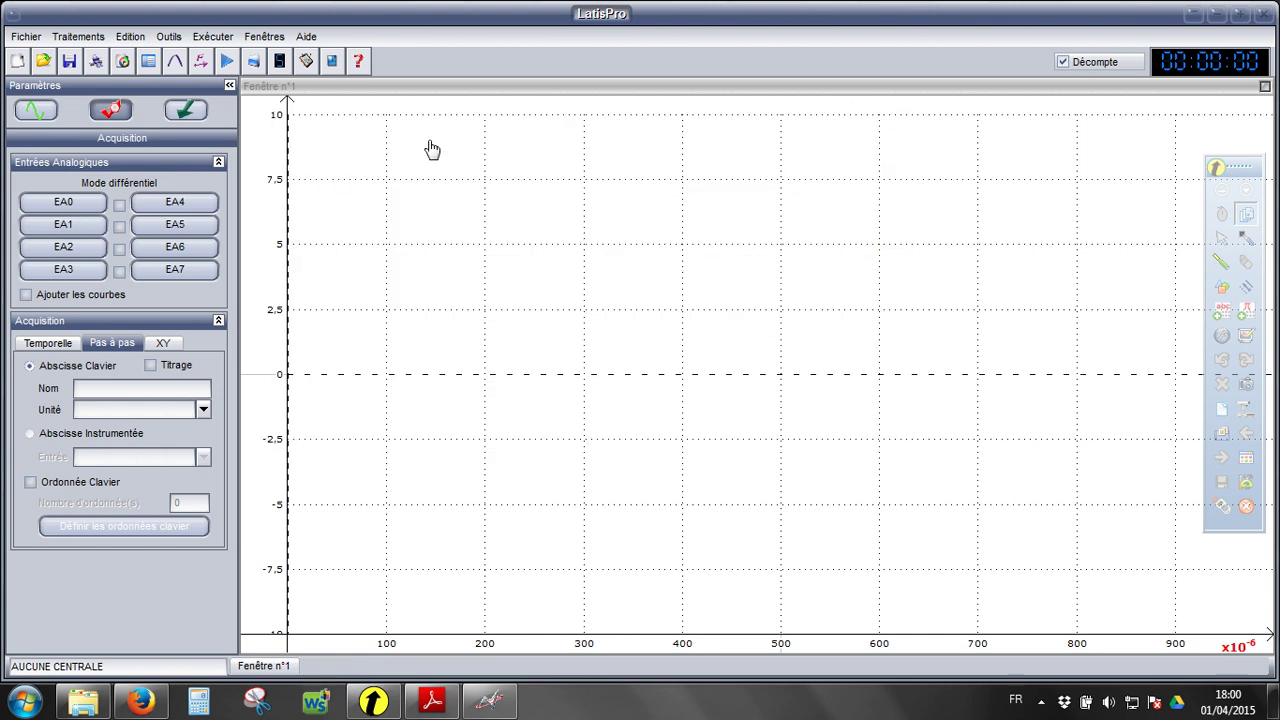
left_click(148, 61)
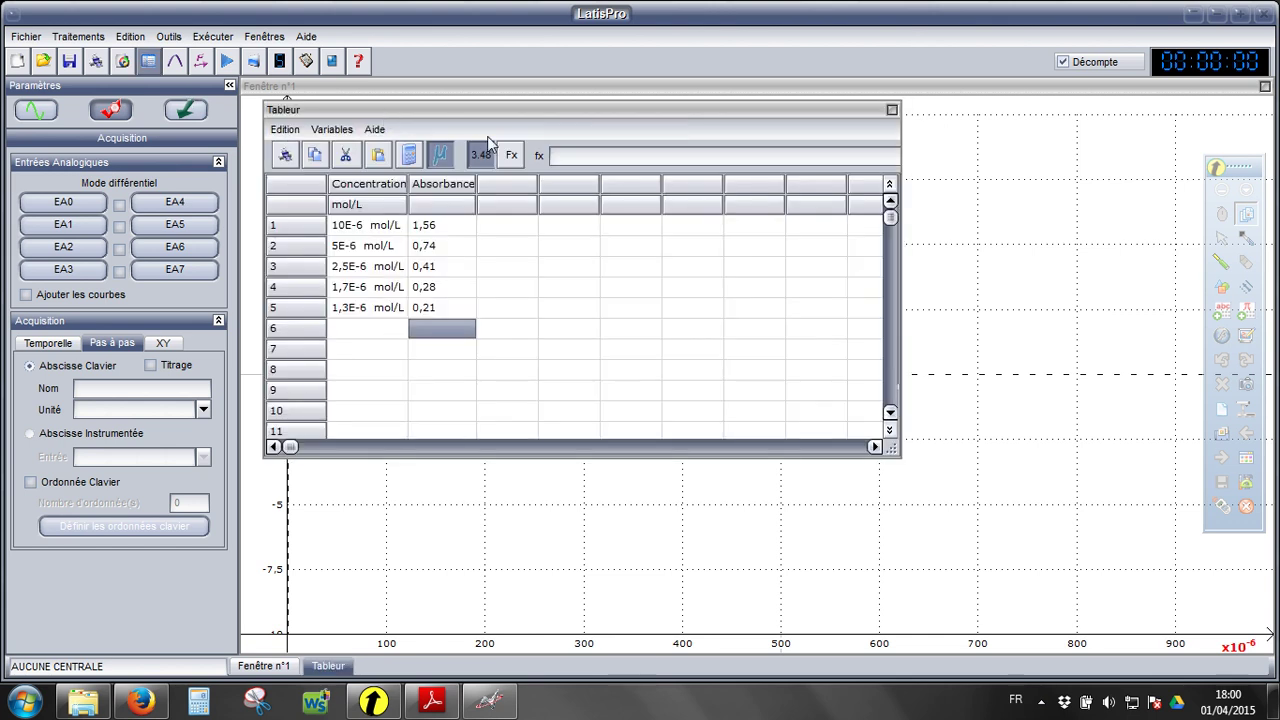
left_click(892, 111)
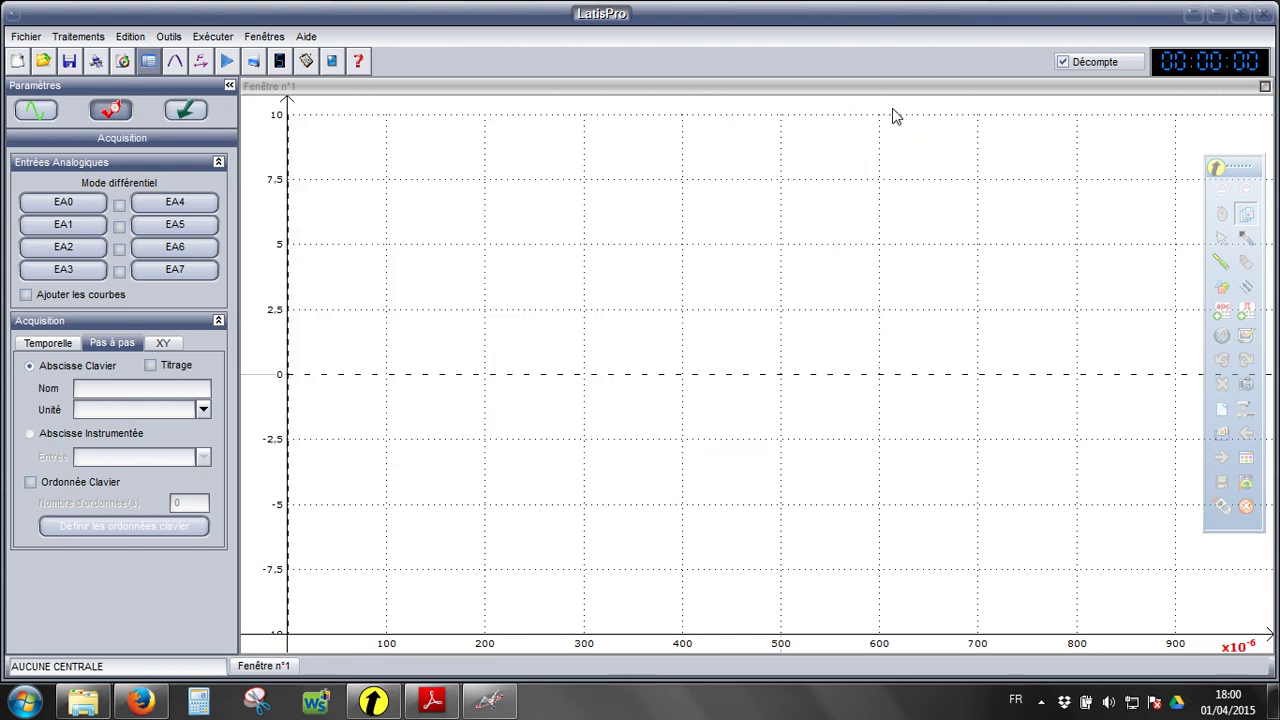
- Show the curve list and plot Absorbance on the vertical axis against Concentration on the horizontal axis
left_click(50, 116)
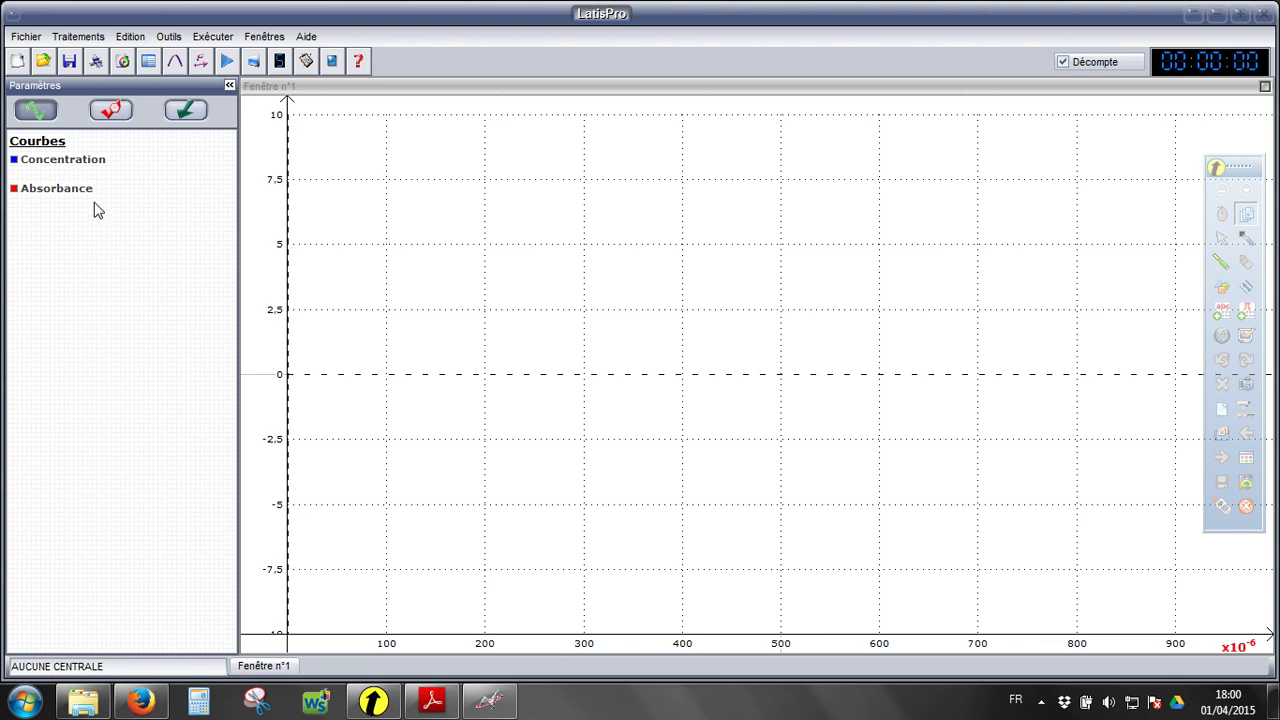
left_click(96, 202)
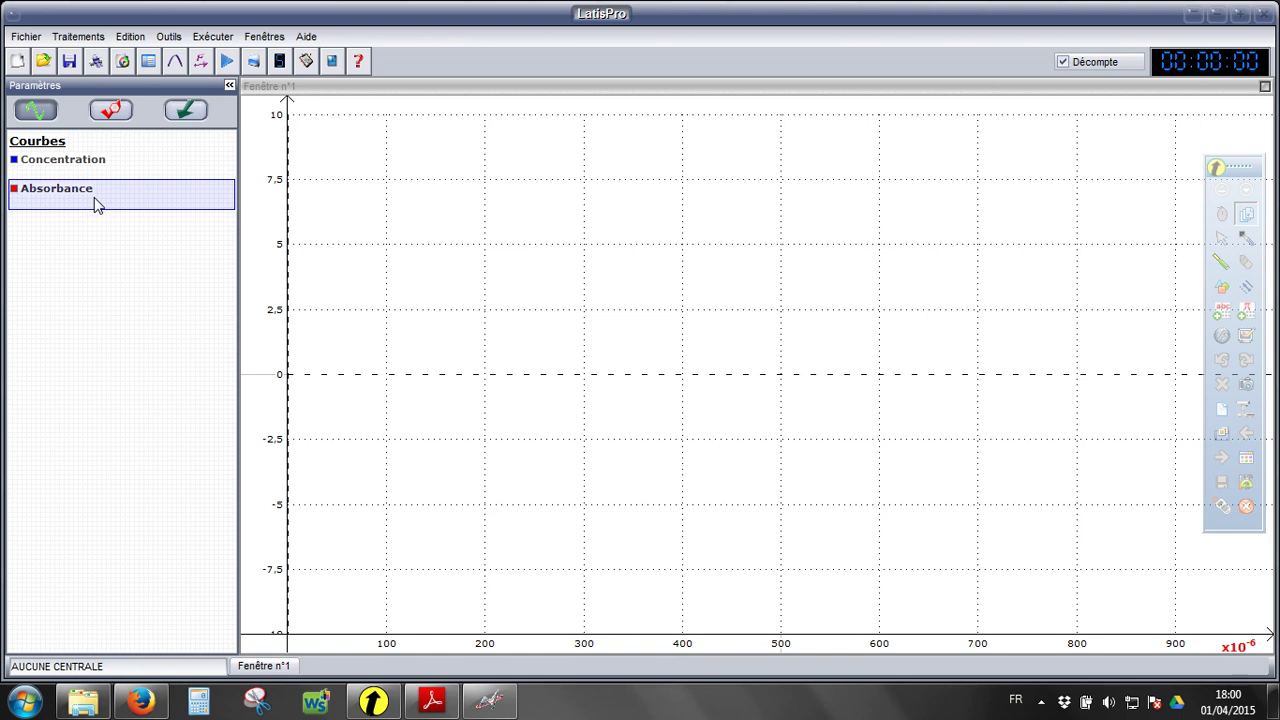
left_click_drag(95, 198, 363, 200)
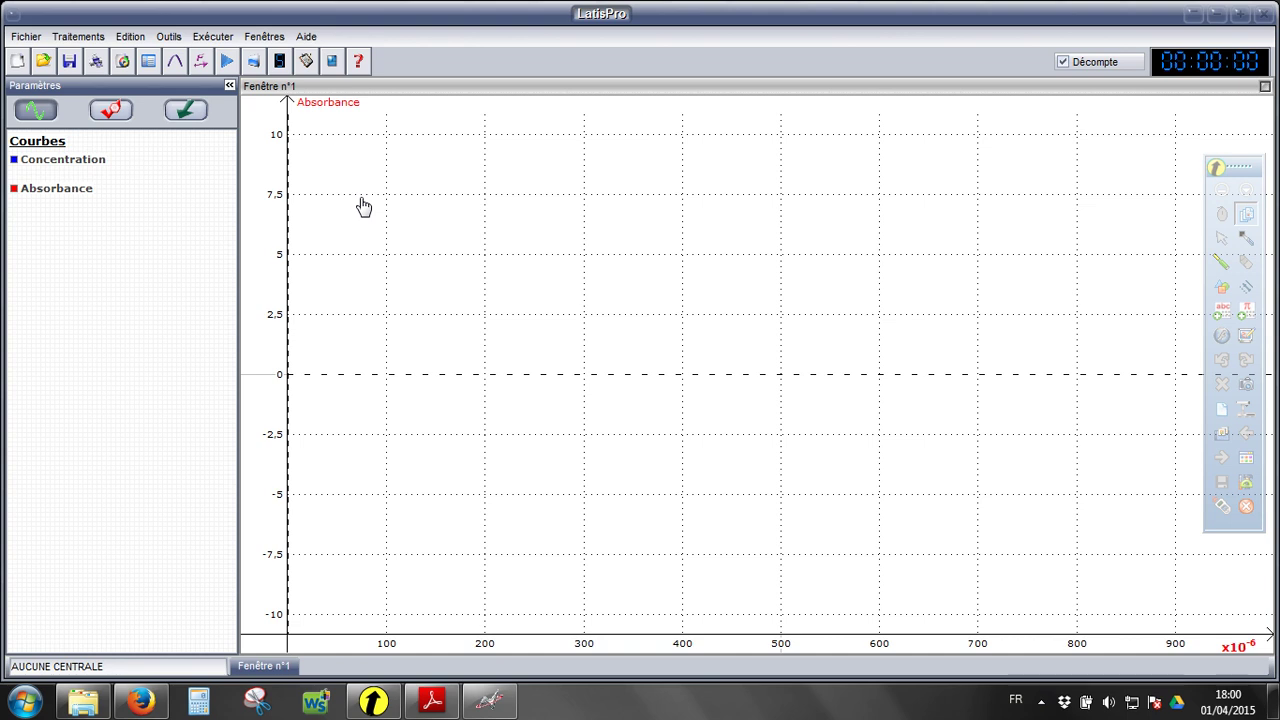
left_click(150, 173)
left_click_drag(150, 173, 561, 652)
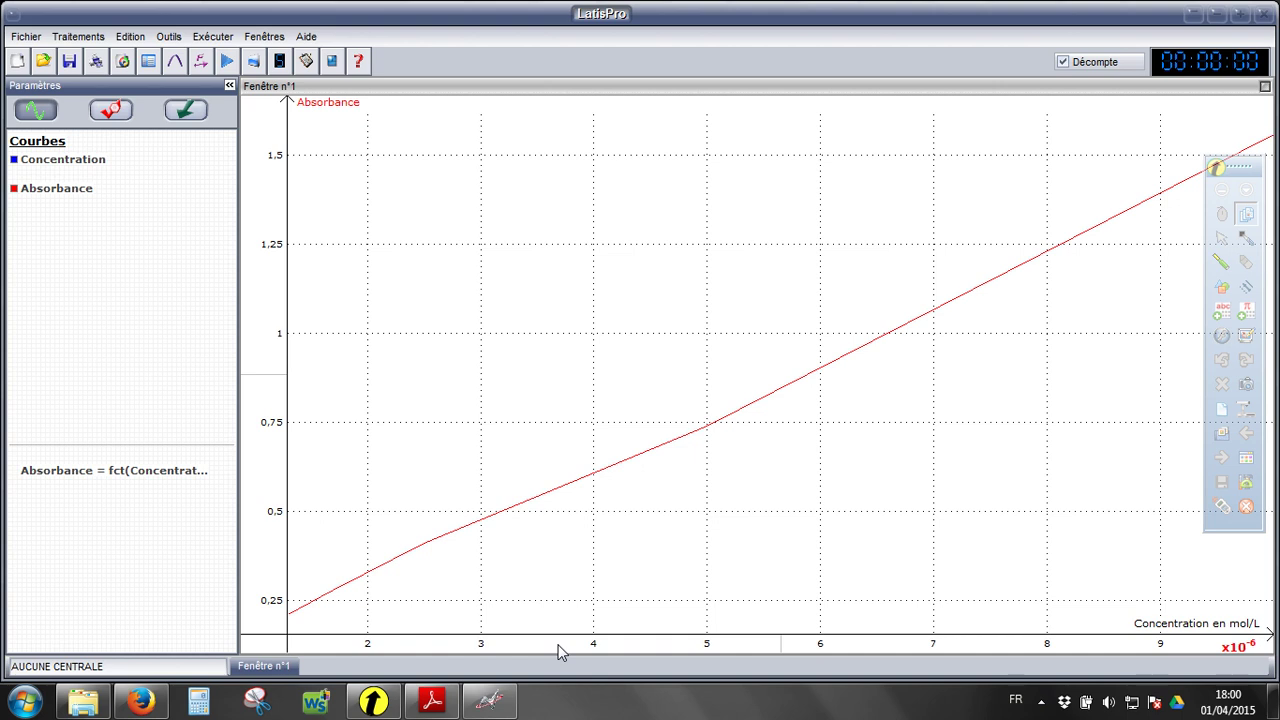
- Change the display style of the Absorbance curve from a line to separate points
left_click(134, 193)
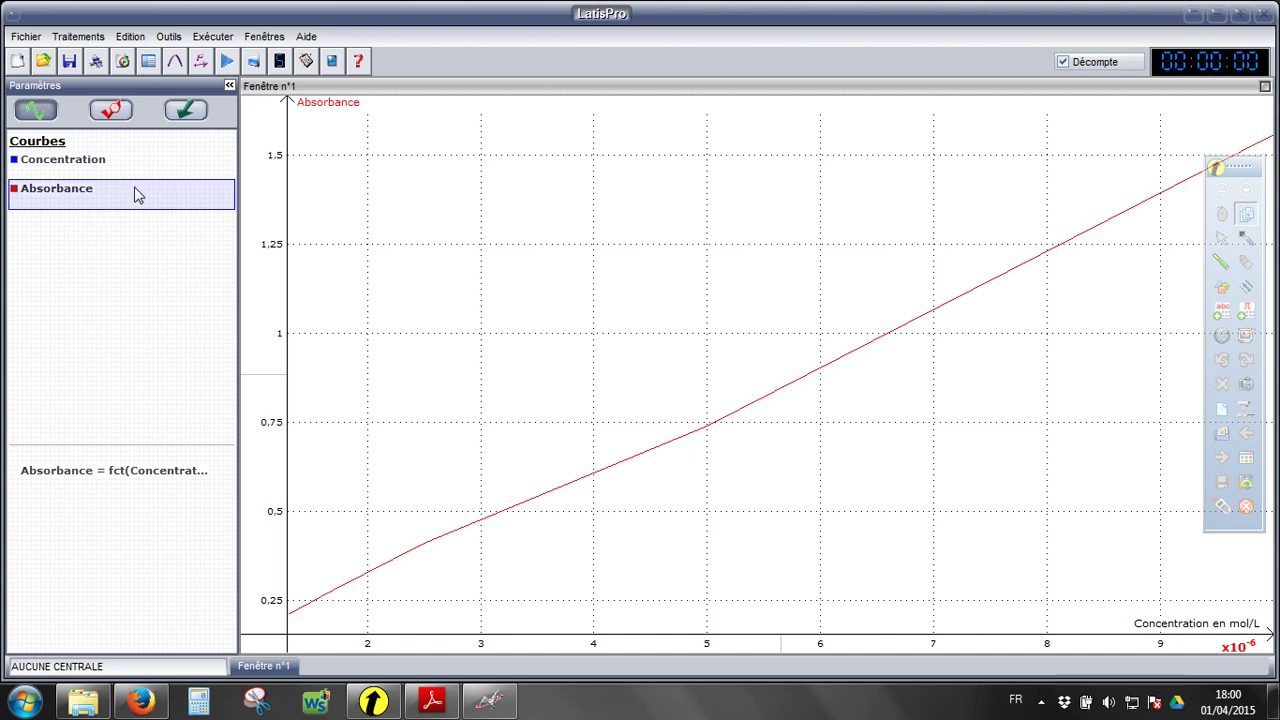
double_click(138, 195)
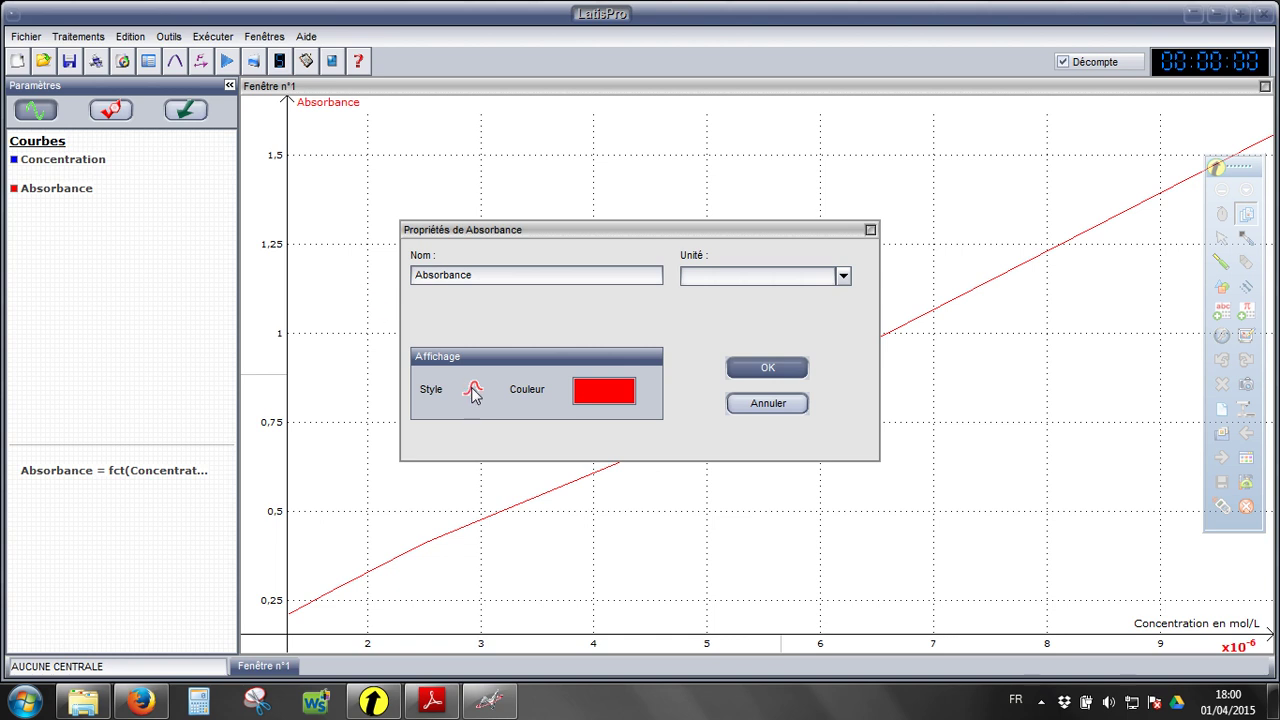
left_click(473, 390)
left_click(612, 296)
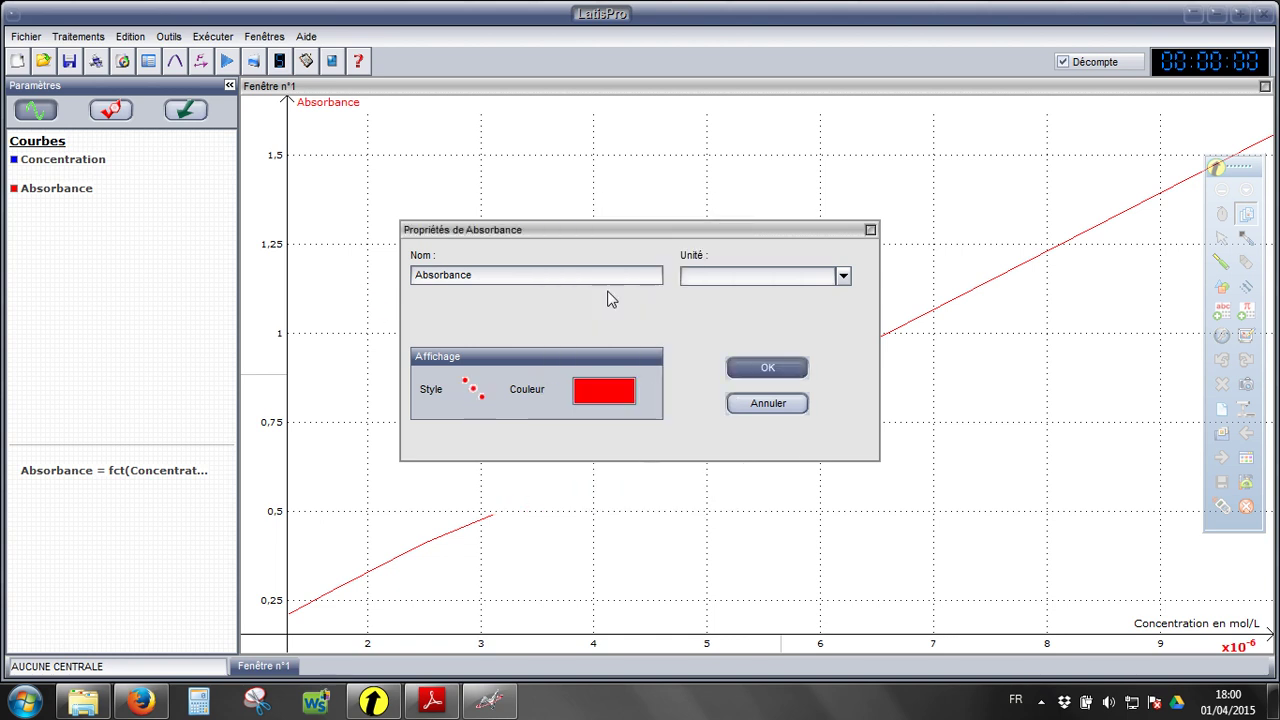
left_click(749, 369)
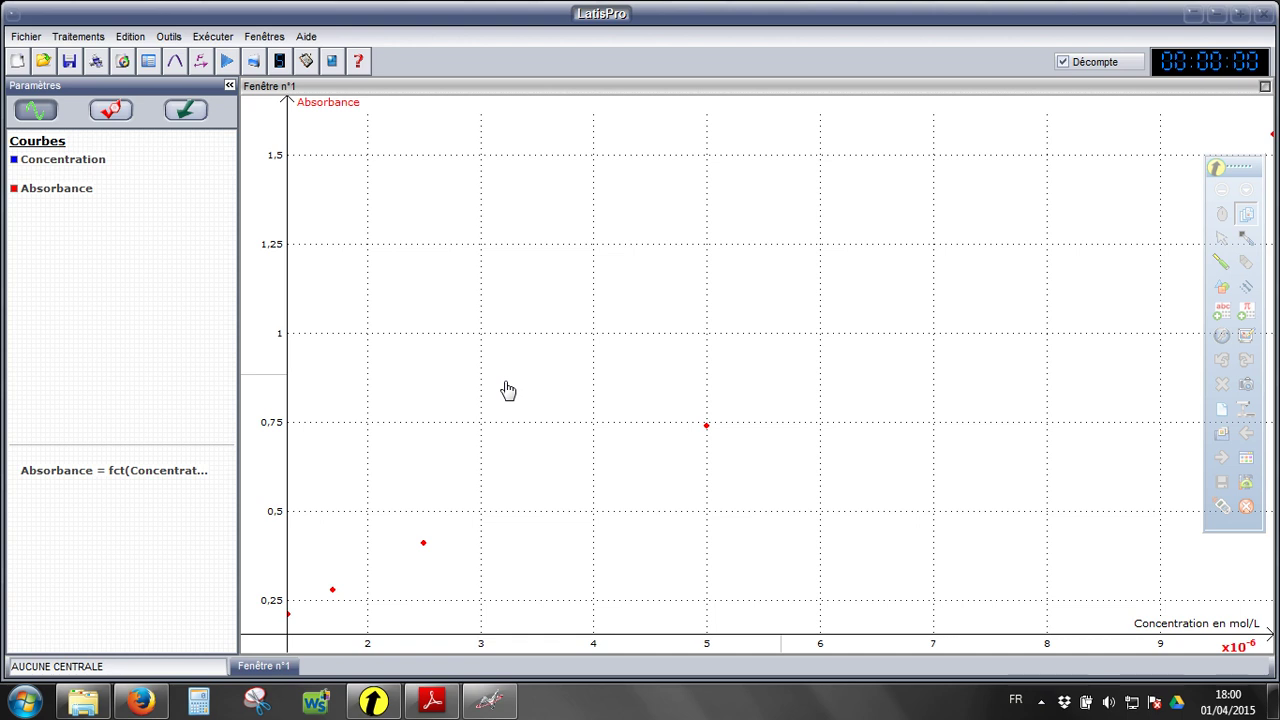
- Open the modelling tool and assign Absorbance = fct(Concentration) as the curve to model
left_click(176, 63)
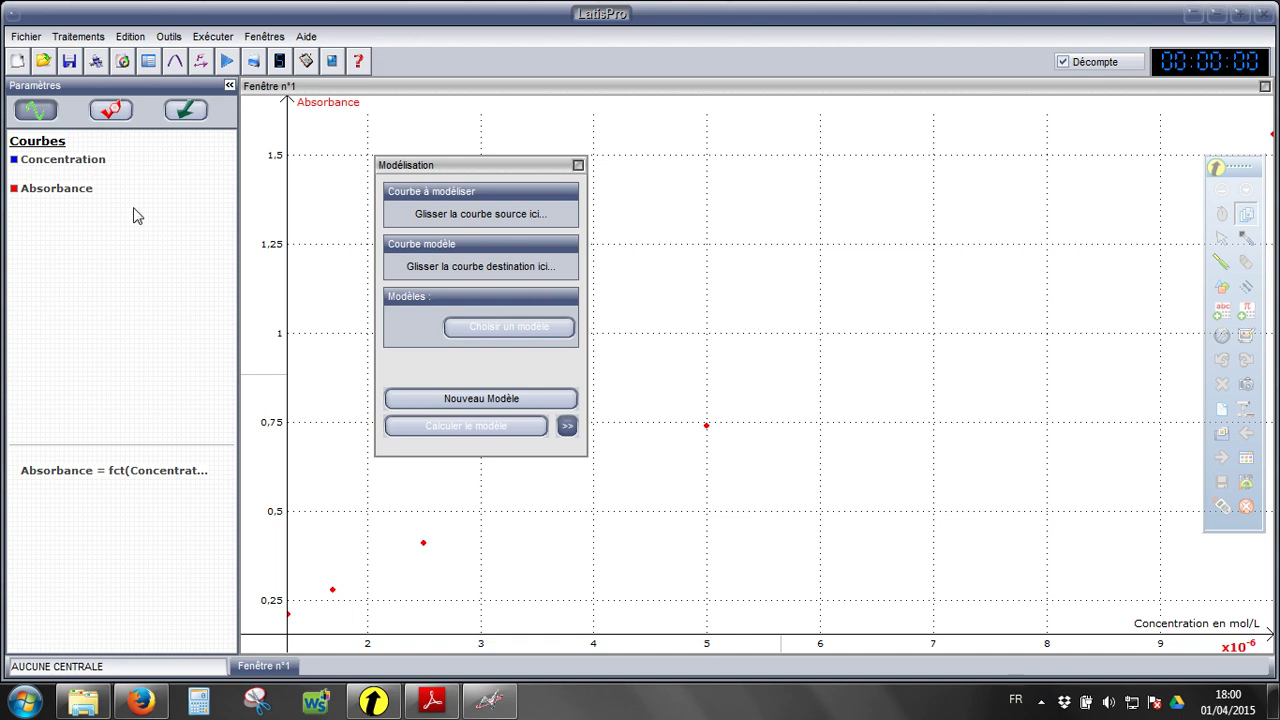
left_click(115, 537)
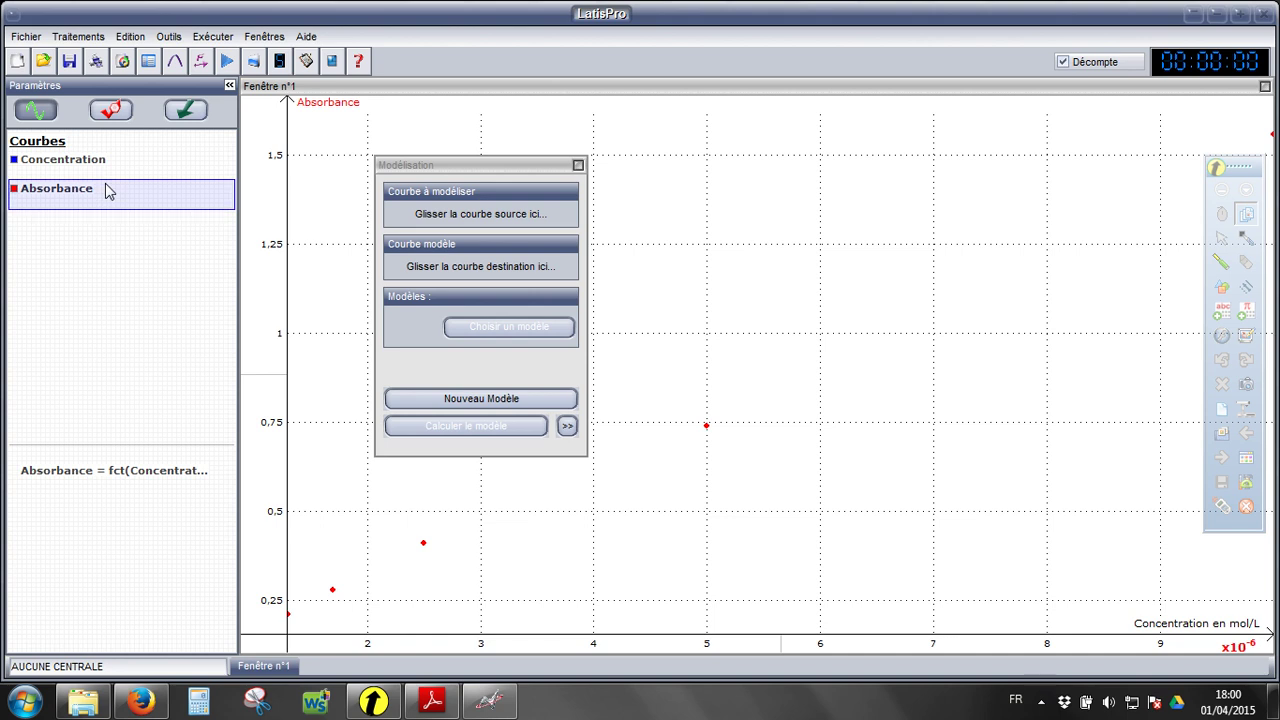
left_click_drag(110, 191, 424, 214)
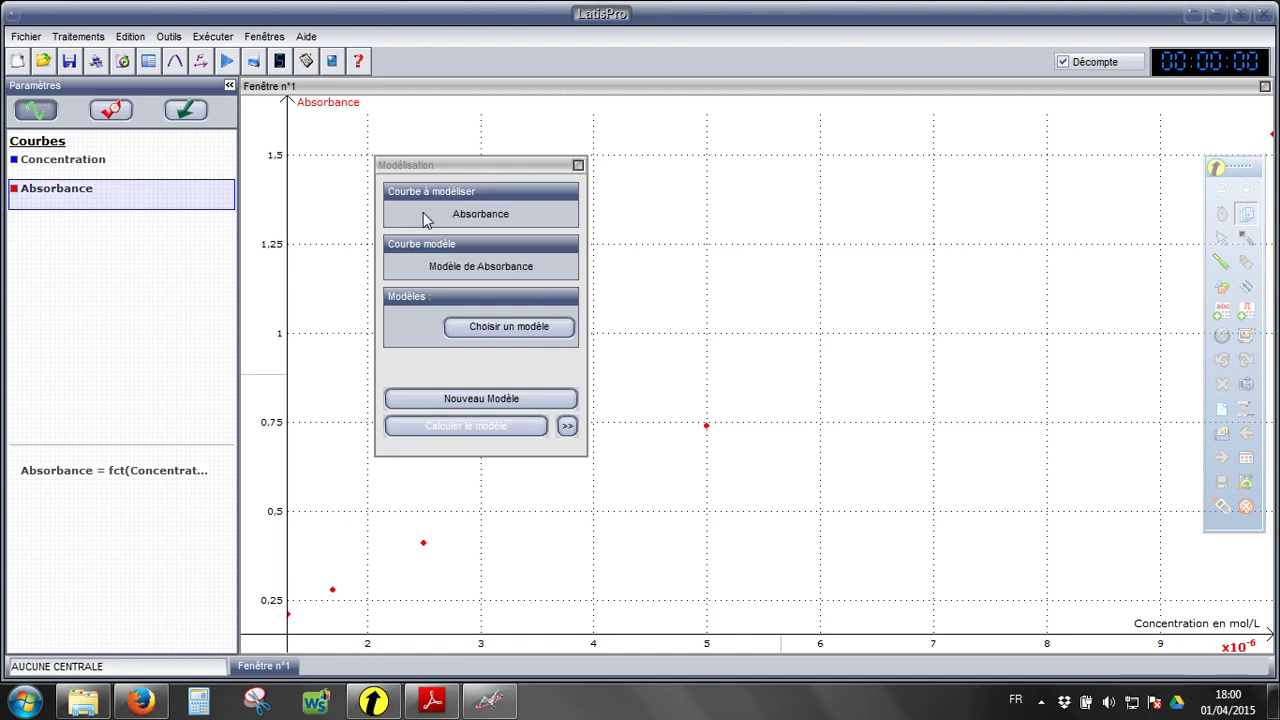
left_click(643, 373)
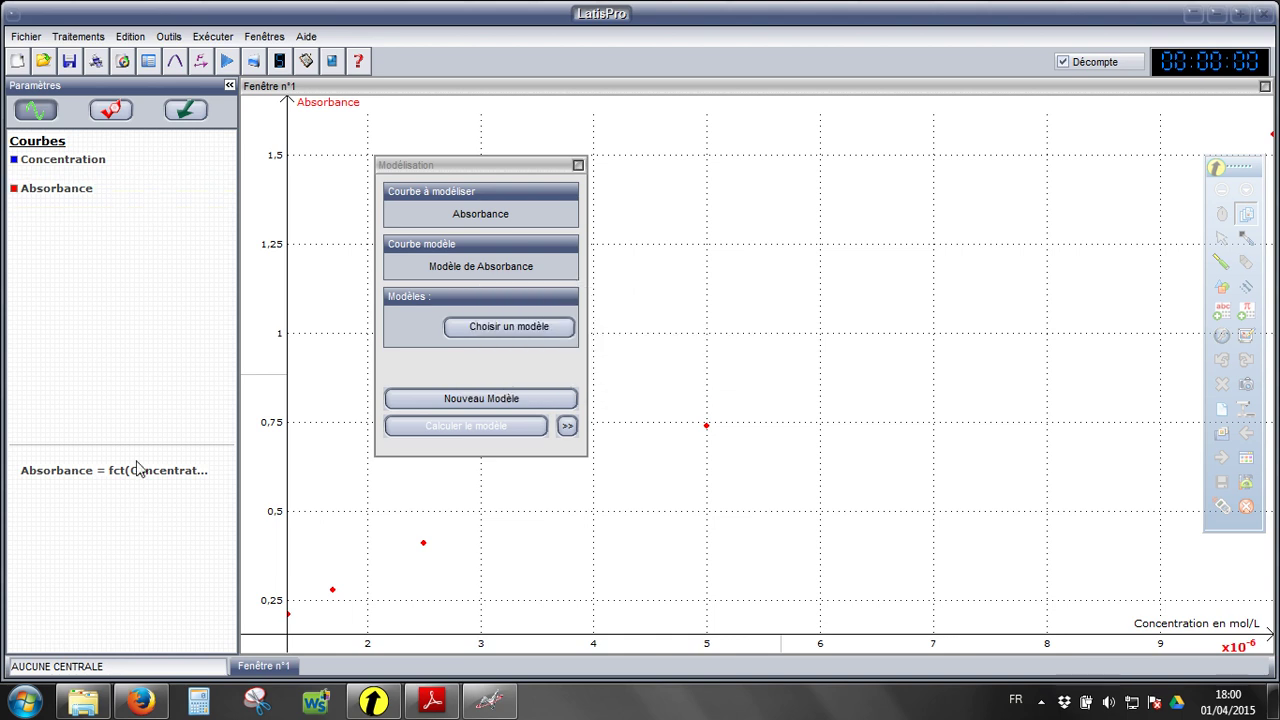
left_click_drag(138, 477, 481, 222)
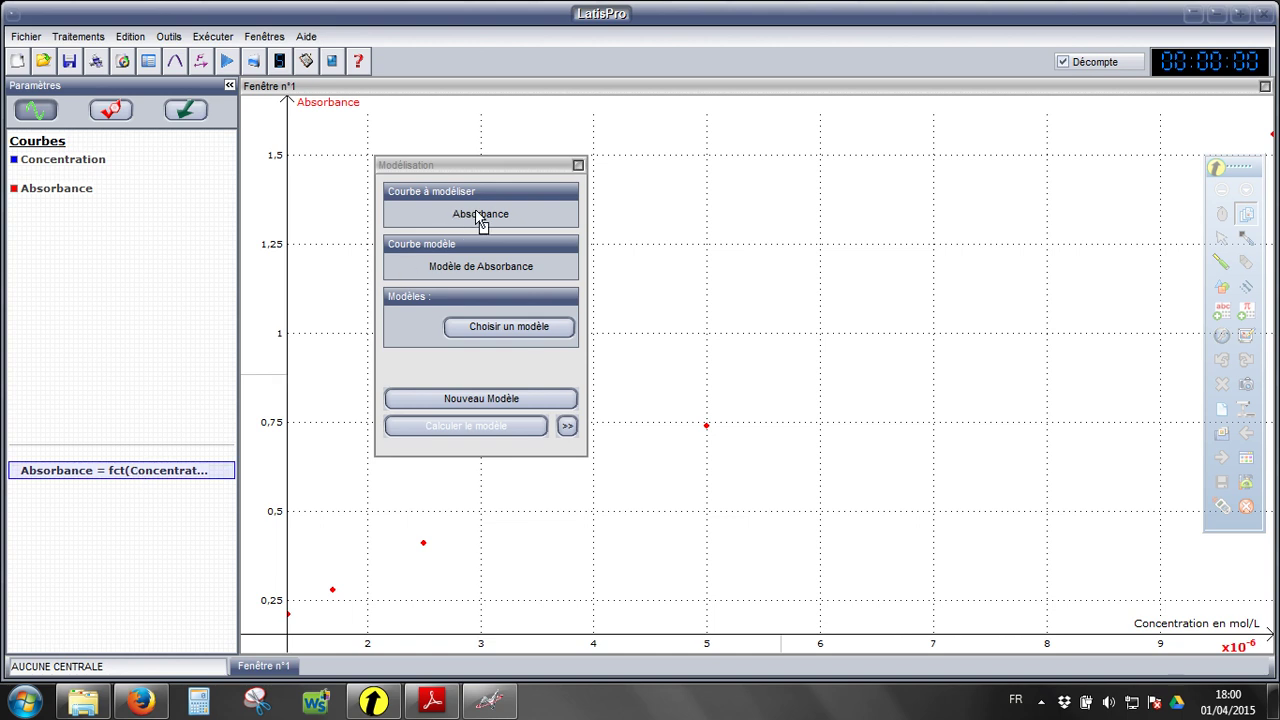
left_click_drag(476, 211, 475, 211)
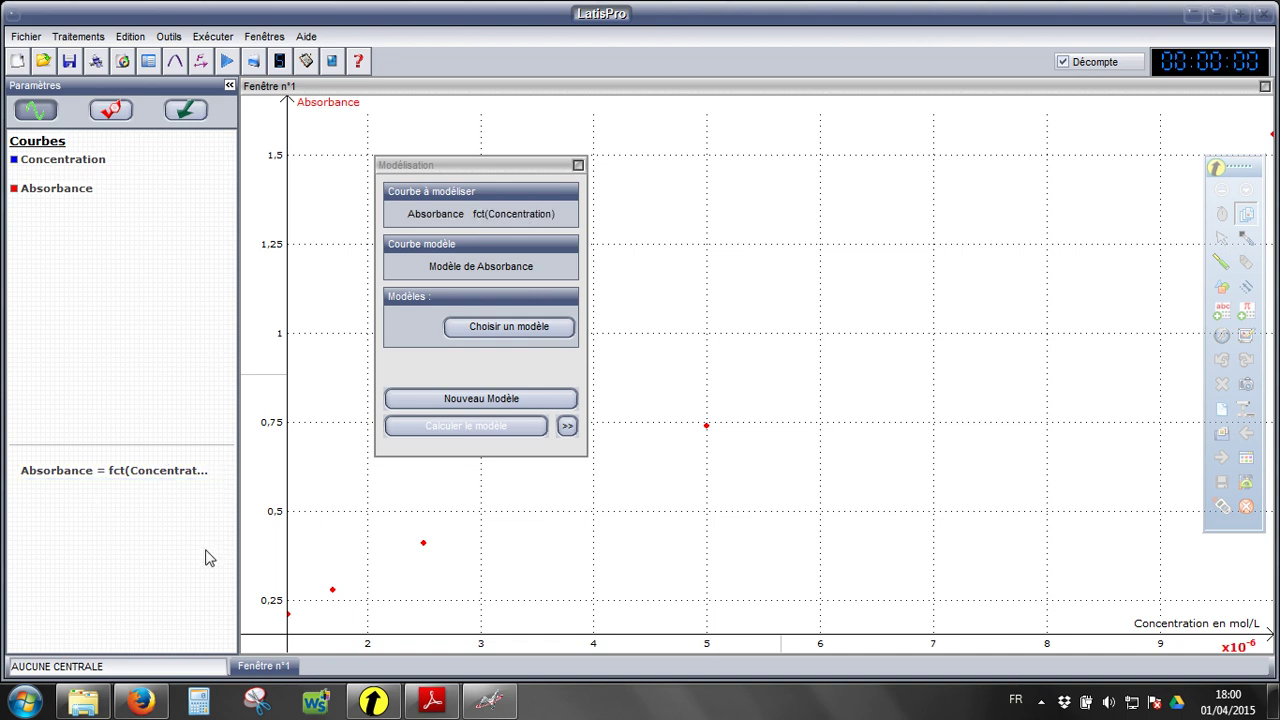
- Choose the Affine model, calculate it for the absorbance data, and close the modelling window
left_click(467, 334)
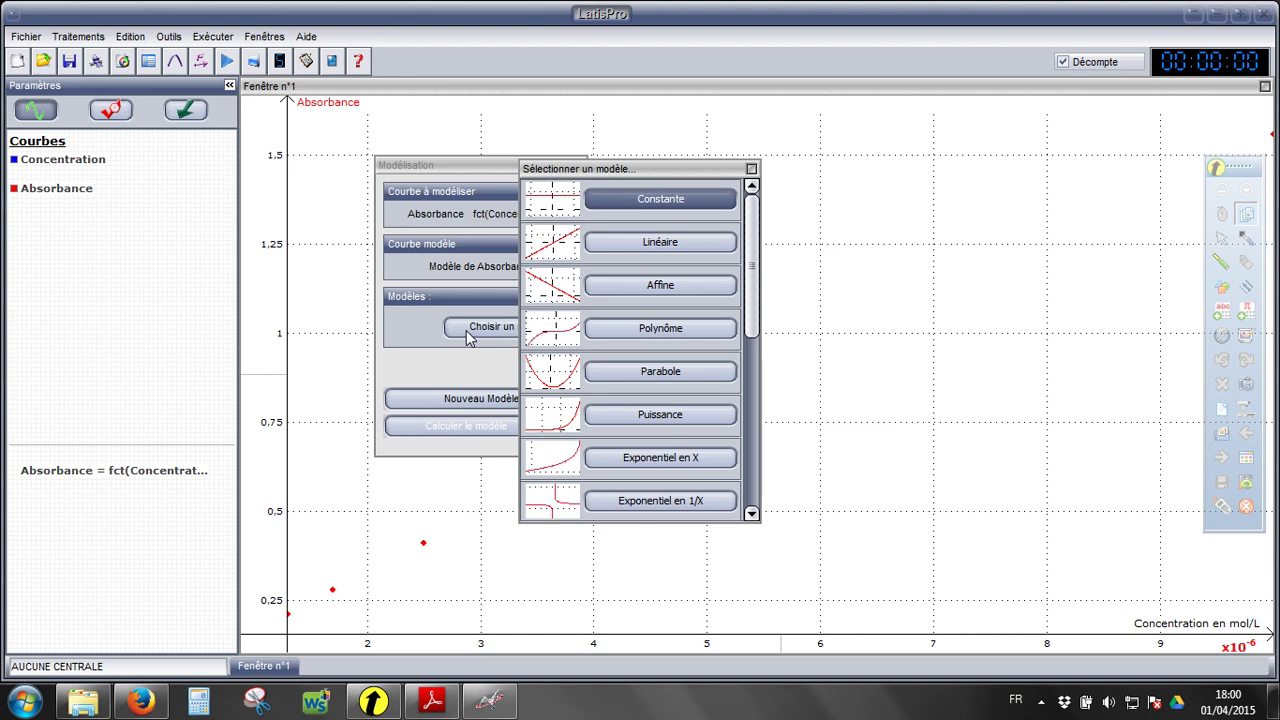
left_click(633, 287)
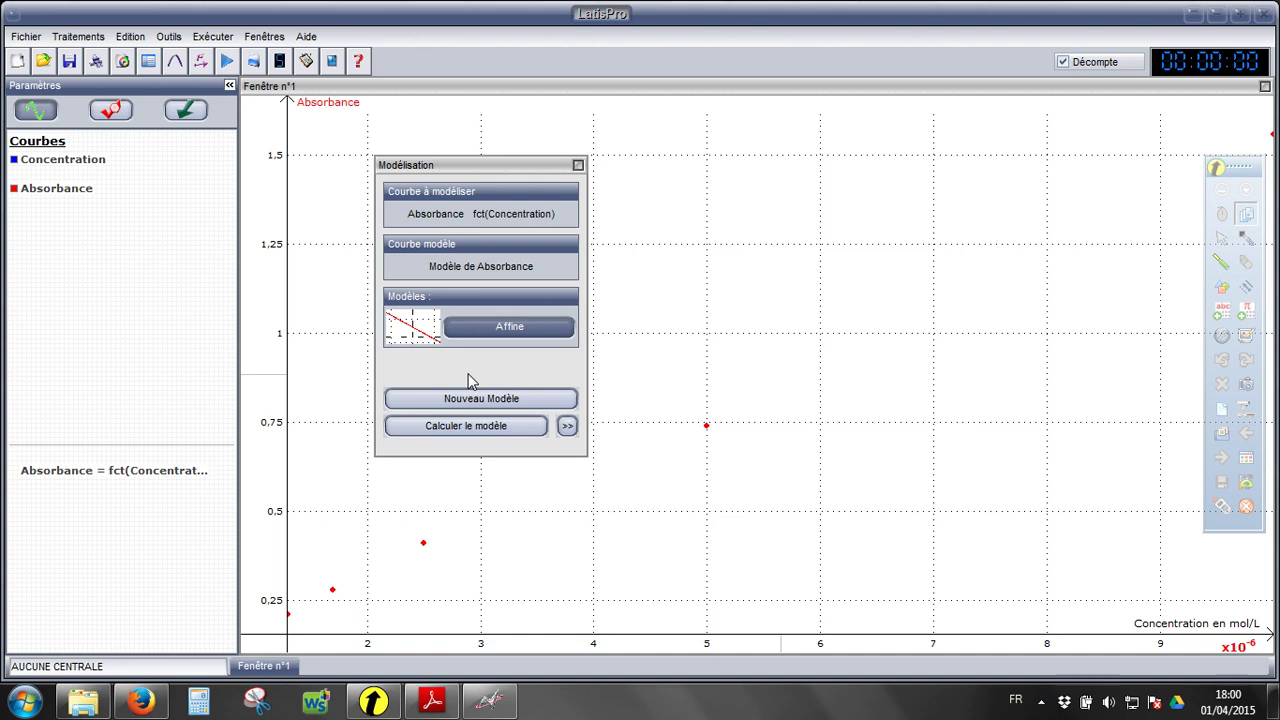
left_click(490, 425)
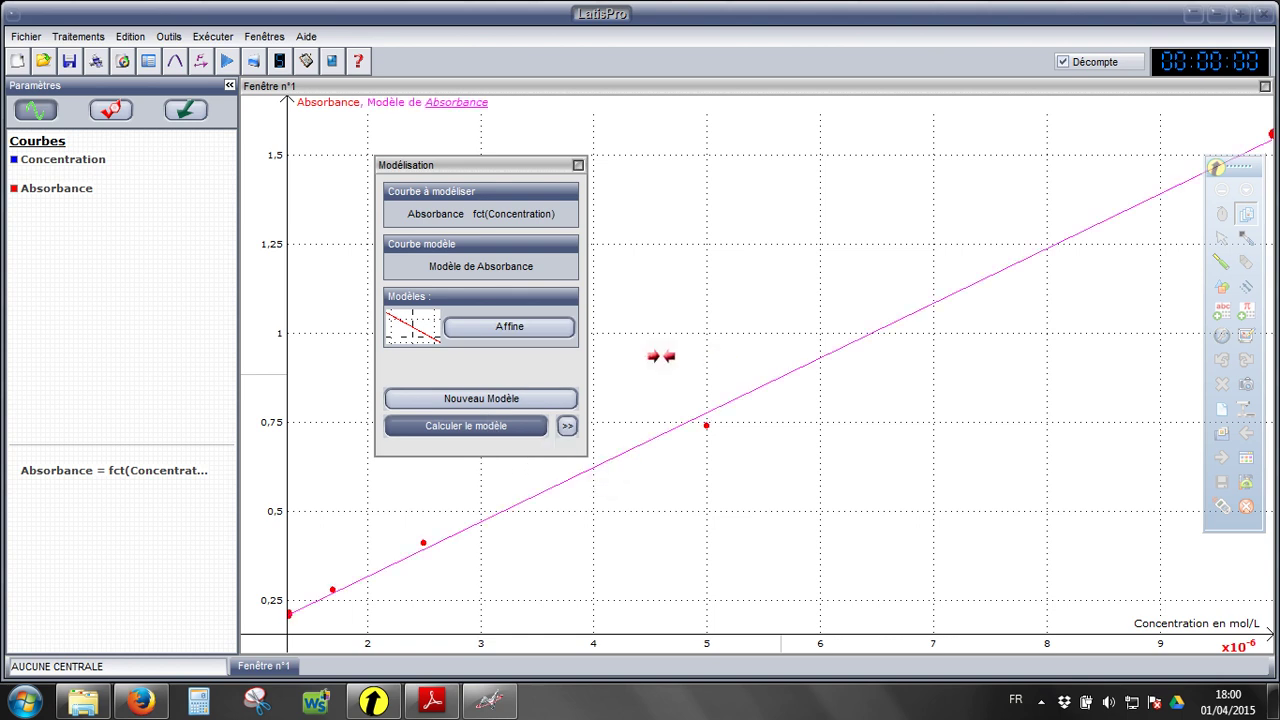
left_click(578, 165)
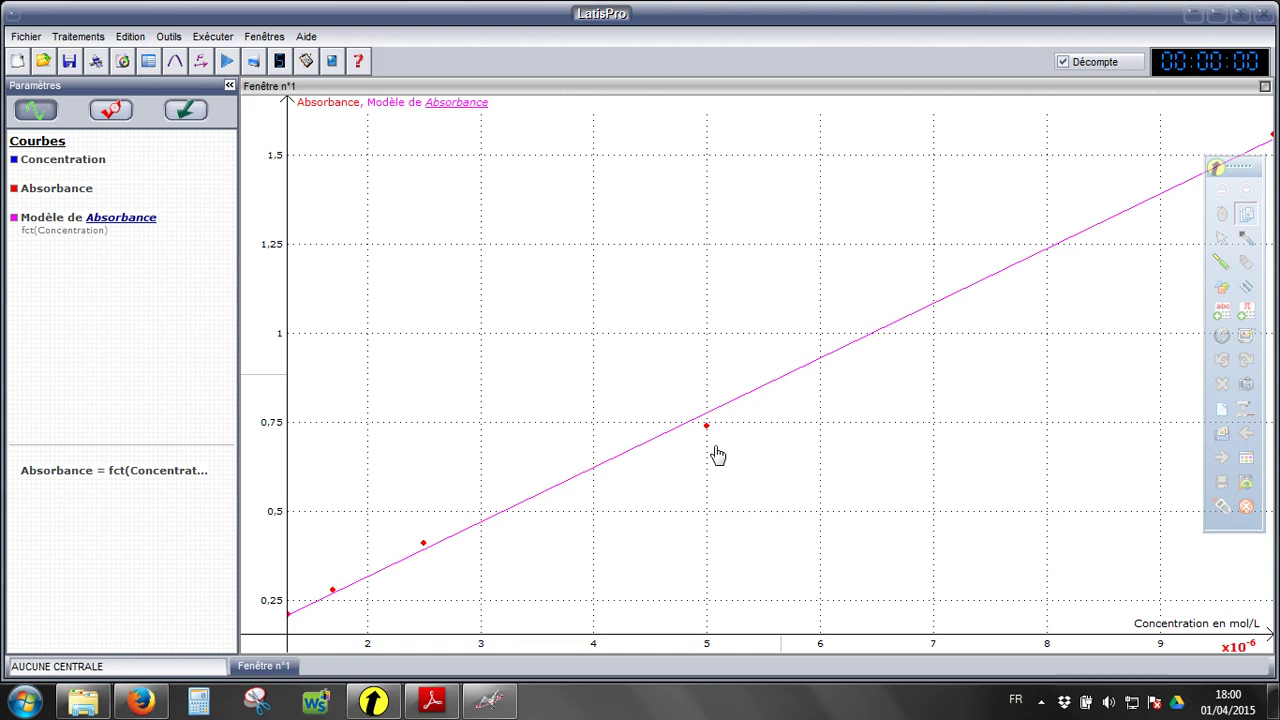
- Activate the Réticule on the graph to read coordinates along the model line
right_click(616, 375)
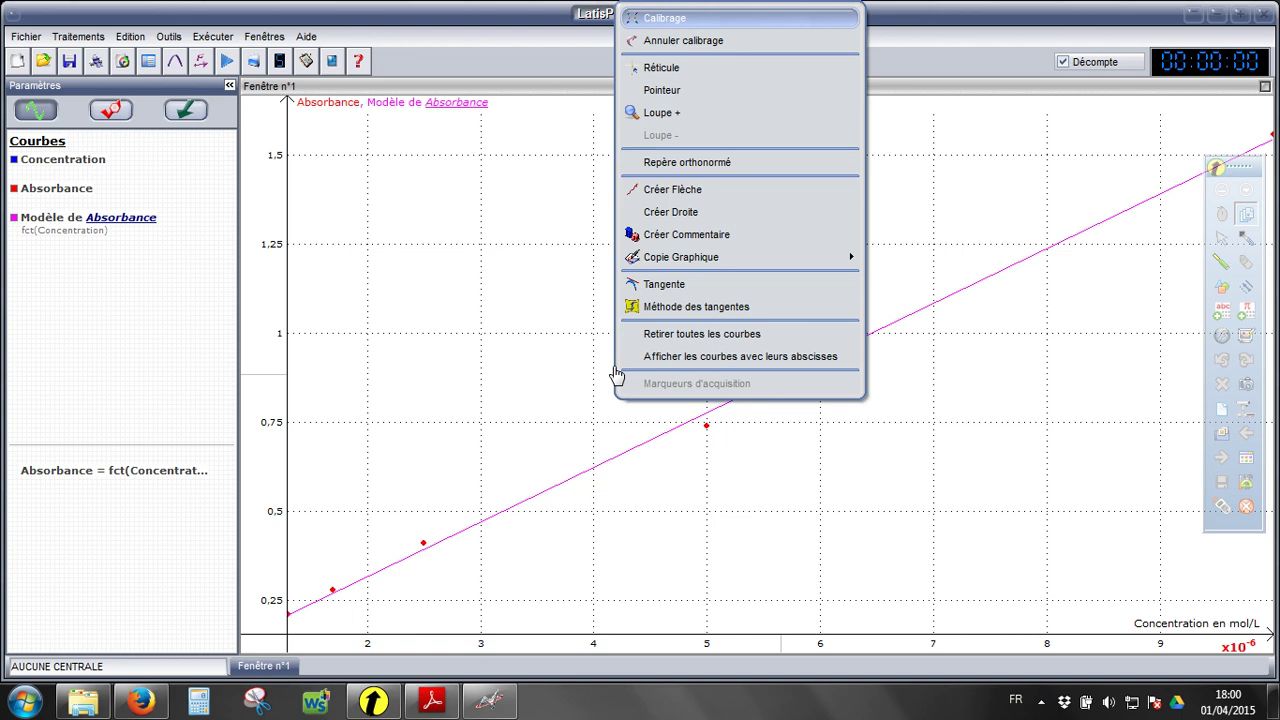
left_click(736, 74)
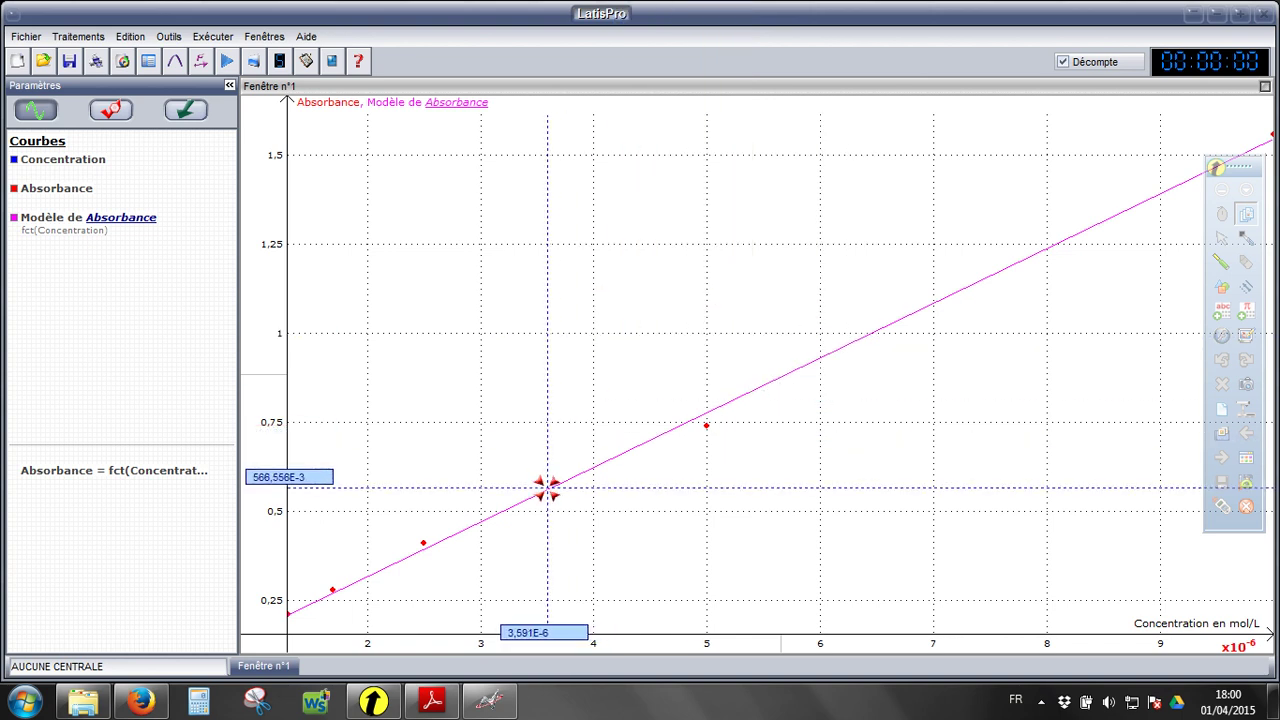